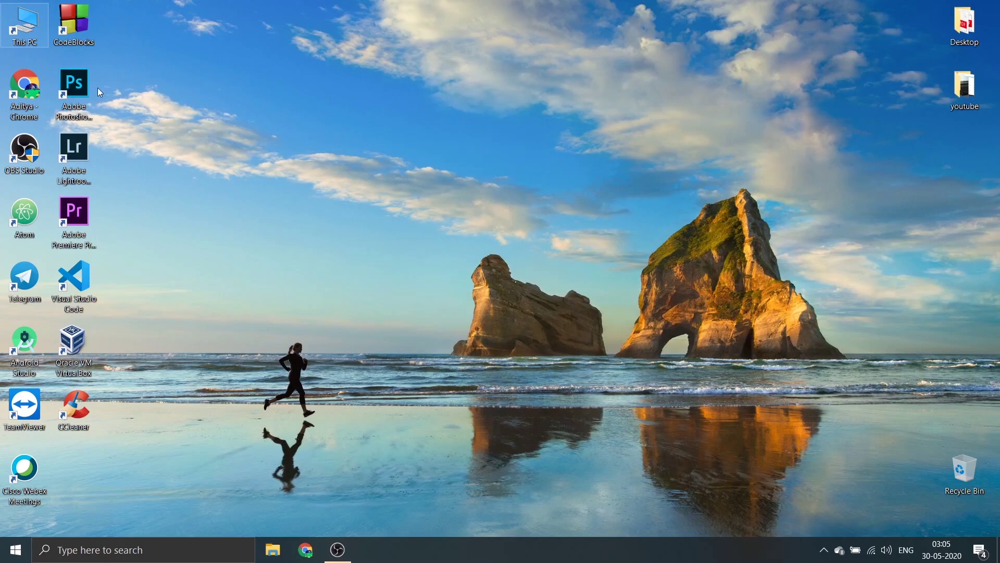
Step: Open PenDrive (D:) and check its Shusha video and Untitled image before closing the drive window
{"action": "left_click", "coordinate": [139, 134]}
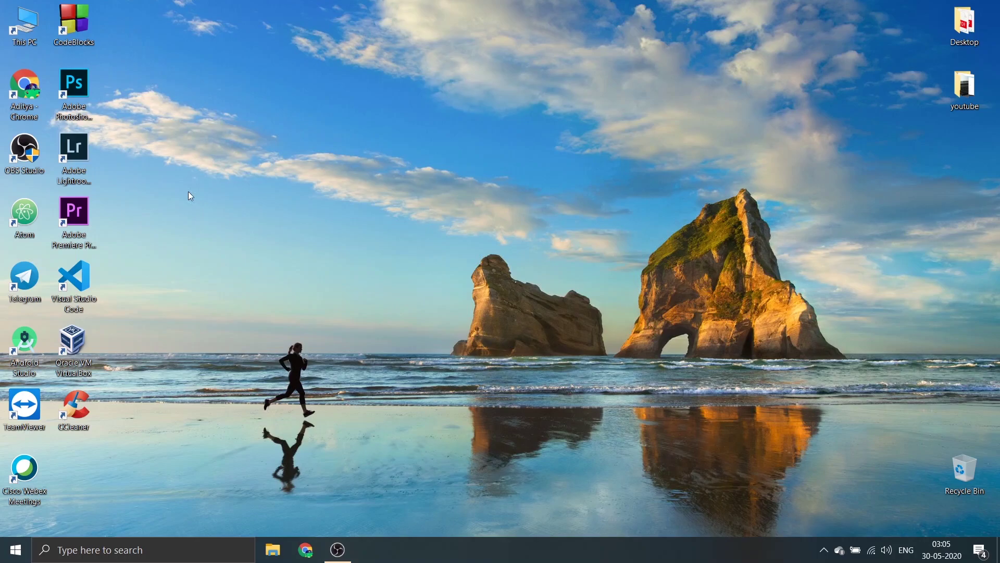
{"action": "key", "text": "super+e"}
{"action": "double_click", "coordinate": [523, 287]}
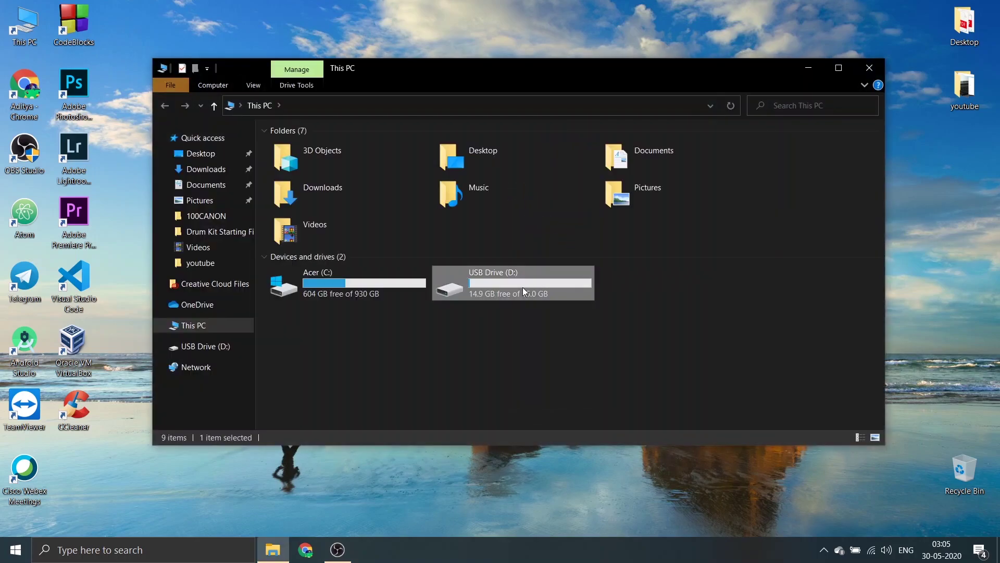
{"action": "left_click", "coordinate": [350, 259]}
{"action": "double_click", "coordinate": [350, 260]}
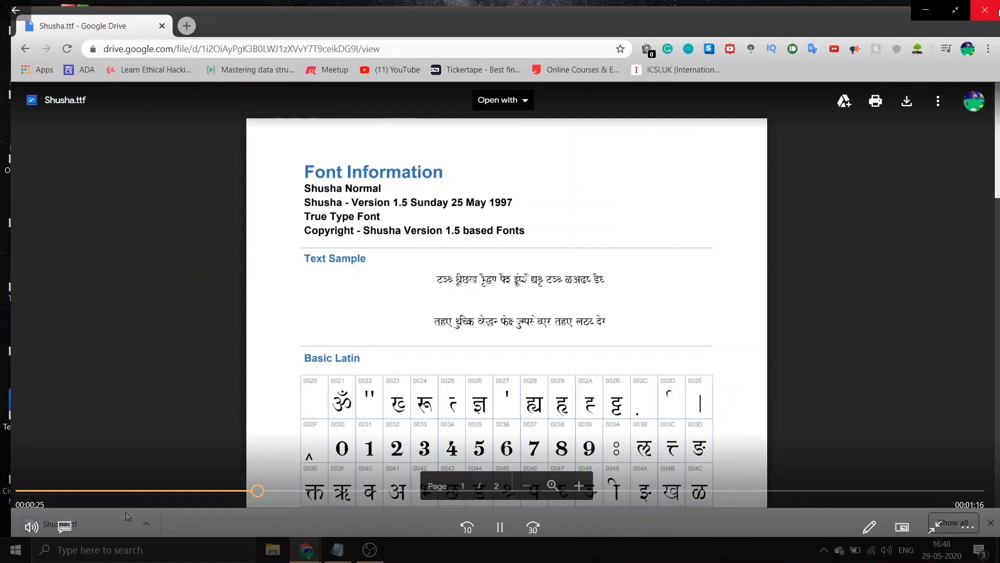
{"action": "key", "text": "alt+F4"}
{"action": "left_click", "coordinate": [535, 225]}
{"action": "double_click", "coordinate": [535, 225]}
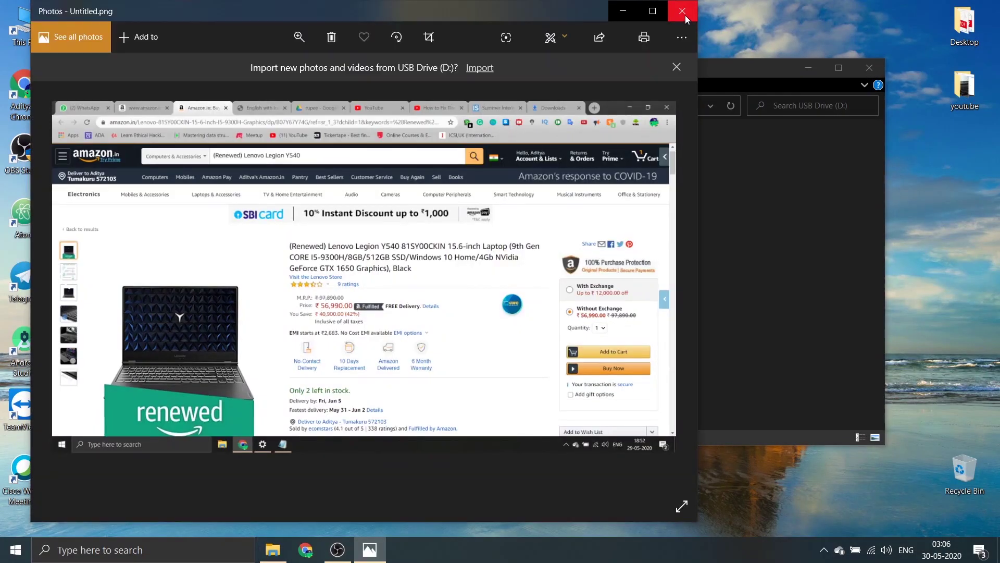
{"action": "left_click", "coordinate": [686, 15]}
{"action": "left_click", "coordinate": [875, 68]}
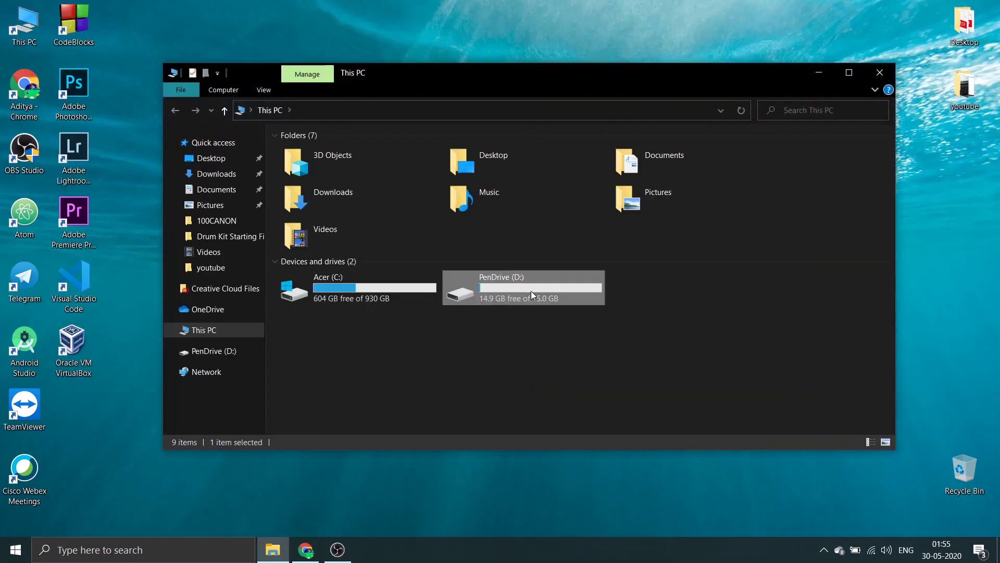
Step: Quick-format PenDrive (D:) as NTFS, accepting the data-wipe warning, then close Explorer
{"action": "right_click", "coordinate": [532, 294]}
{"action": "left_click", "coordinate": [576, 424]}
{"action": "left_click", "coordinate": [292, 463]}
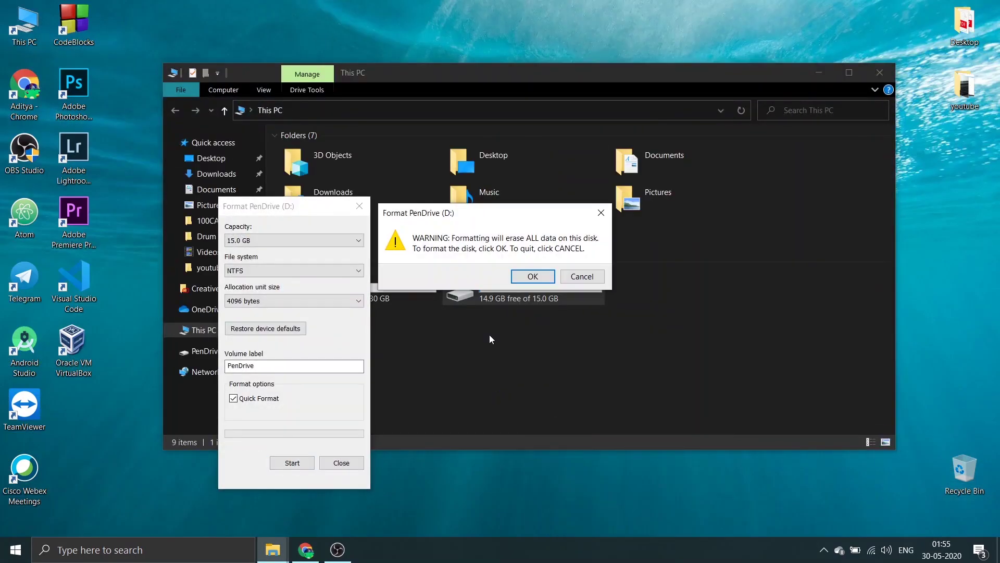
{"action": "left_click", "coordinate": [533, 276]}
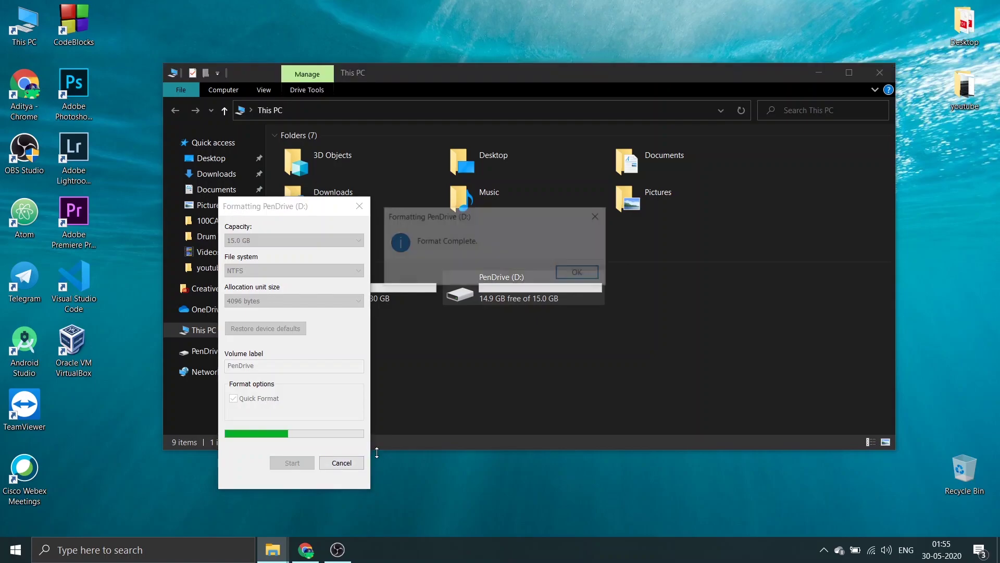
{"action": "left_click", "coordinate": [576, 270]}
{"action": "left_click", "coordinate": [342, 462]}
{"action": "left_click", "coordinate": [880, 72]}
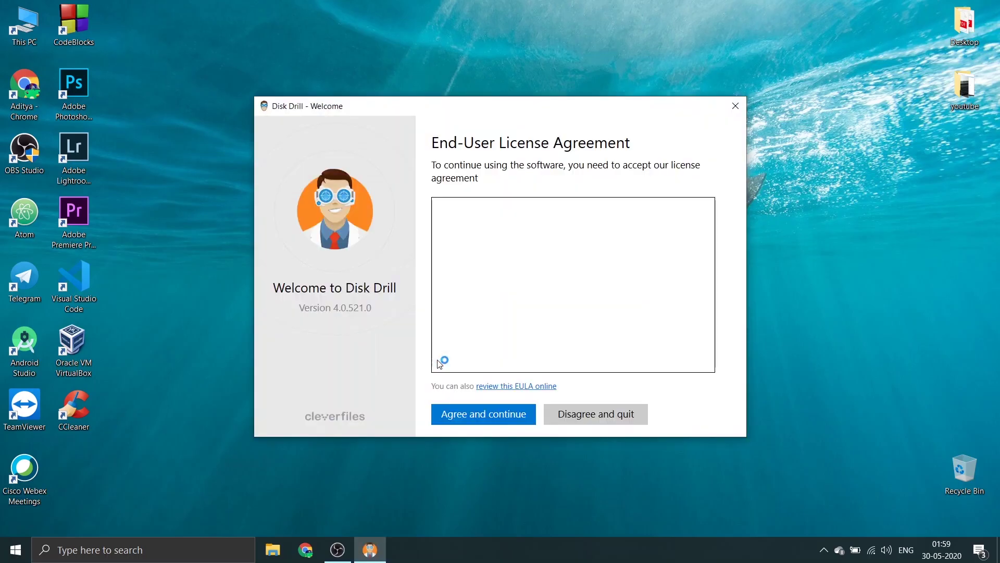
Step: Accept the license and finish Disk Drill's first-run setup with anonymous usage sharing turned off
{"action": "left_click", "coordinate": [482, 417]}
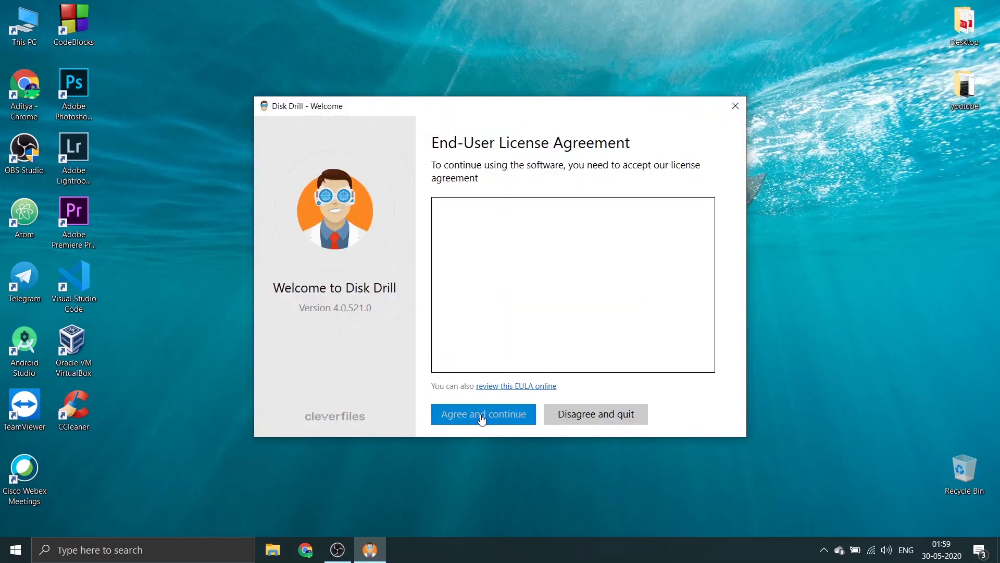
{"action": "left_click", "coordinate": [485, 423]}
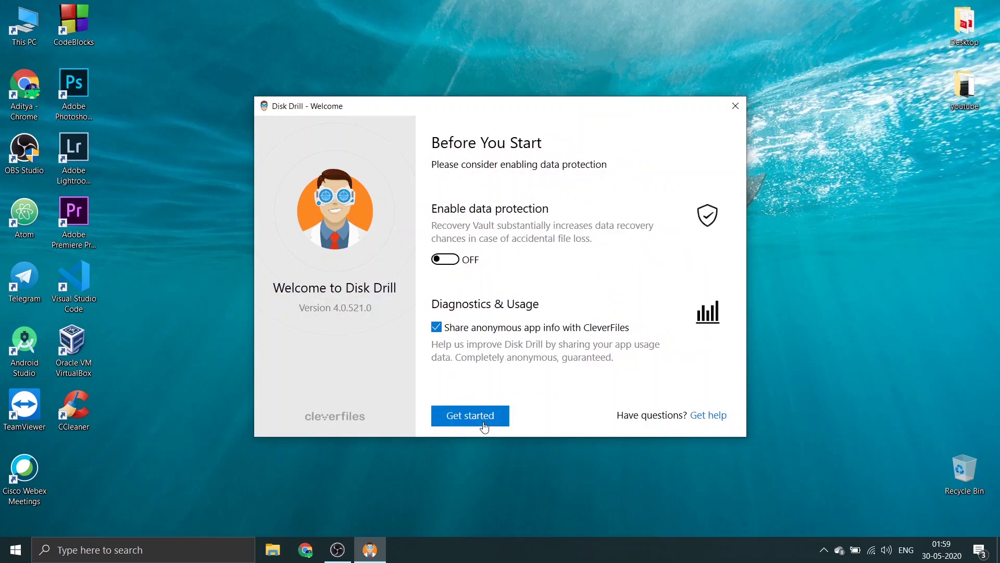
{"action": "left_click", "coordinate": [437, 327]}
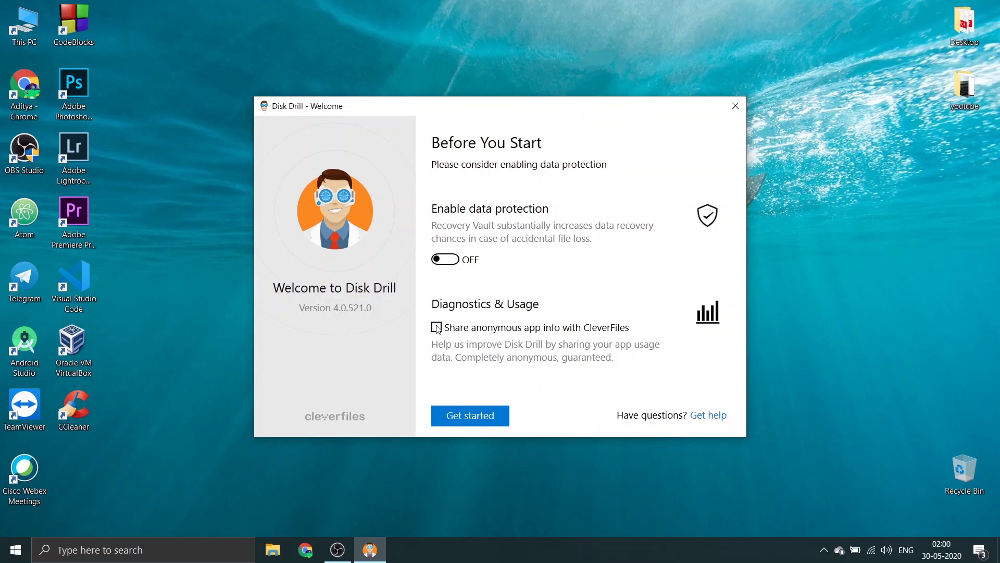
{"action": "left_click", "coordinate": [498, 417]}
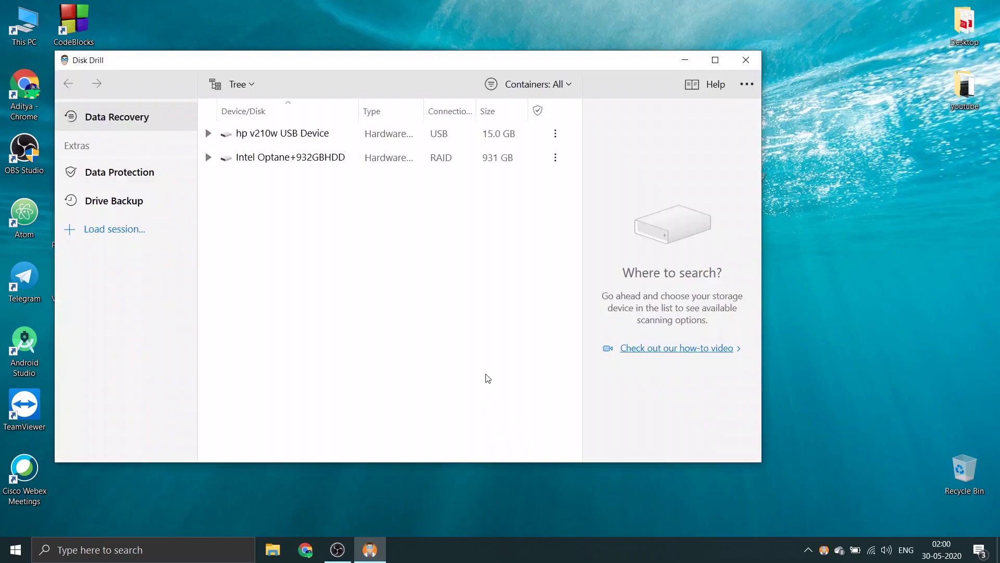
Step: Select the hp v210w USB Device as the source, keeping All recovery methods
{"action": "left_click", "coordinate": [307, 134]}
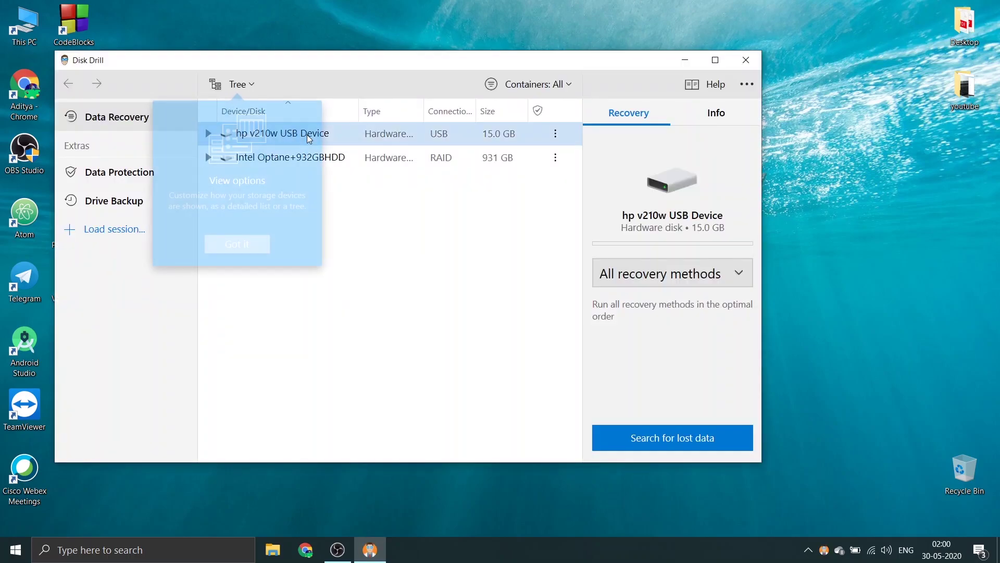
{"action": "left_click", "coordinate": [237, 244]}
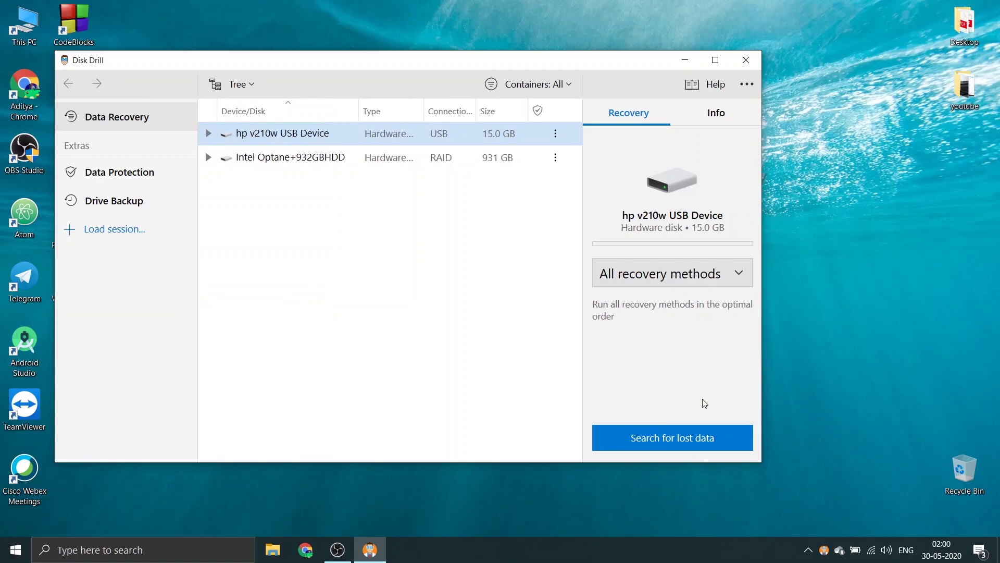
{"action": "left_click", "coordinate": [726, 272]}
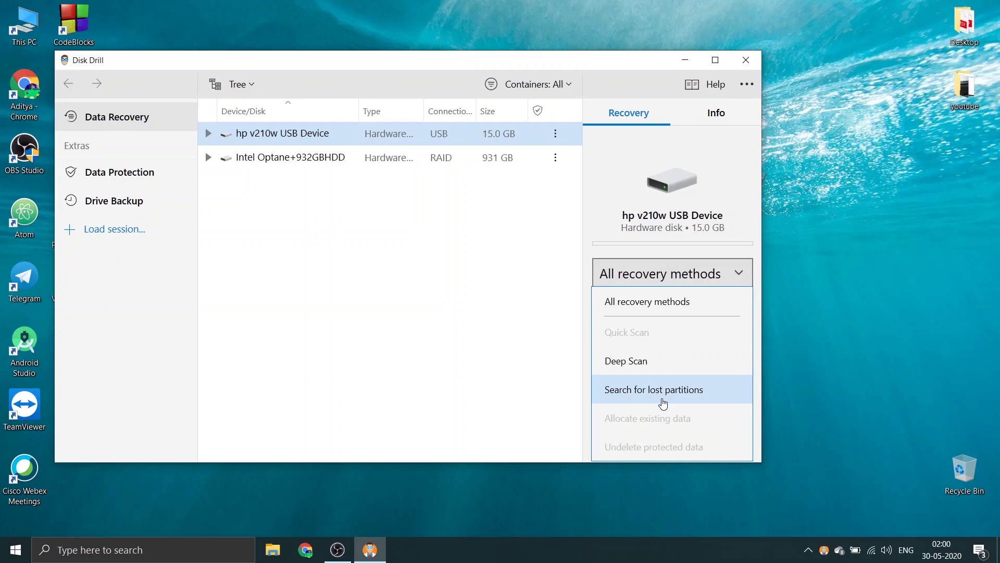
{"action": "left_click", "coordinate": [714, 275]}
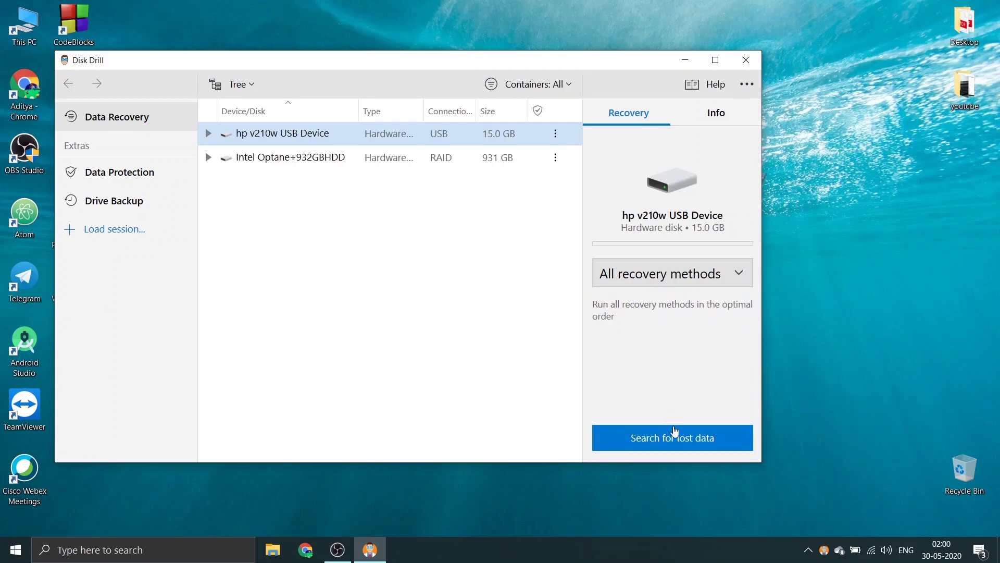
Step: Start the scan of the USB device, dismiss the tips, and expand the Reconstructed group
{"action": "left_click", "coordinate": [683, 440]}
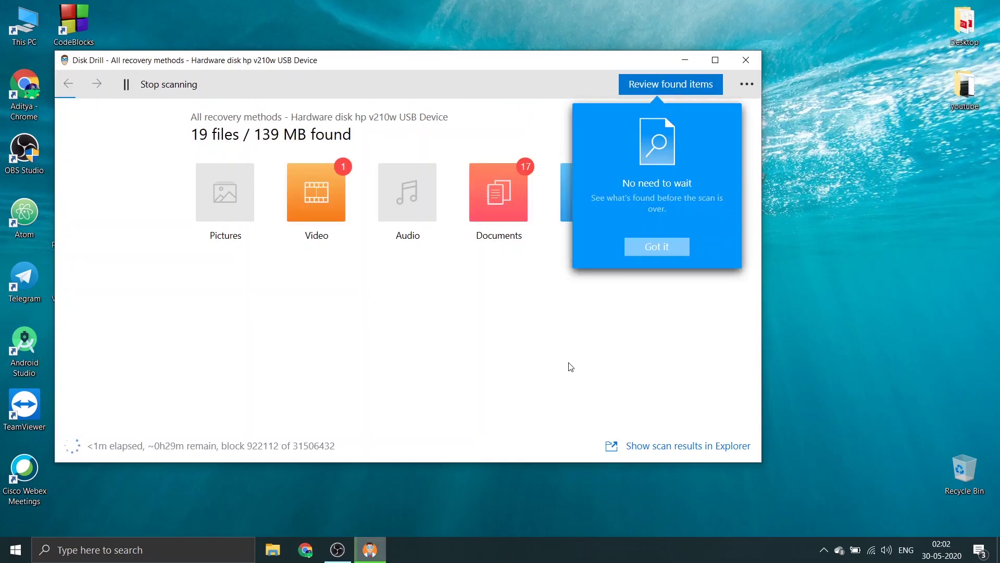
{"action": "left_click", "coordinate": [659, 247]}
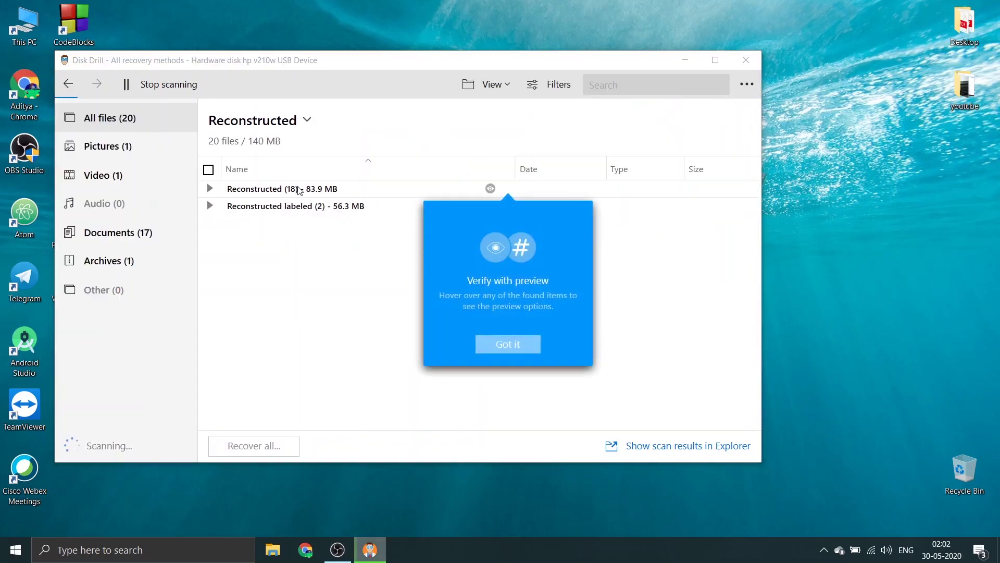
{"action": "left_click", "coordinate": [511, 340]}
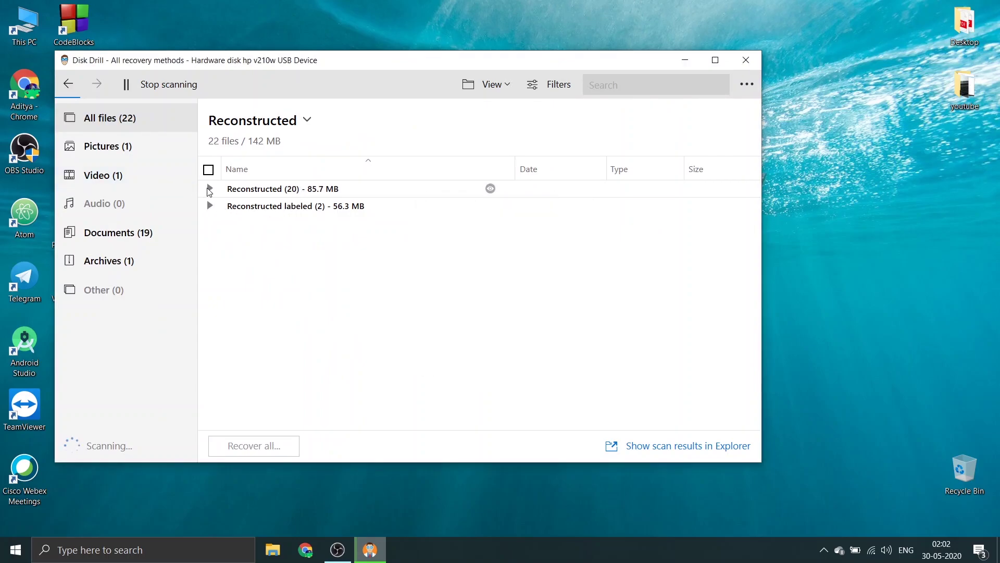
{"action": "left_click", "coordinate": [209, 189]}
{"action": "left_click", "coordinate": [255, 345]}
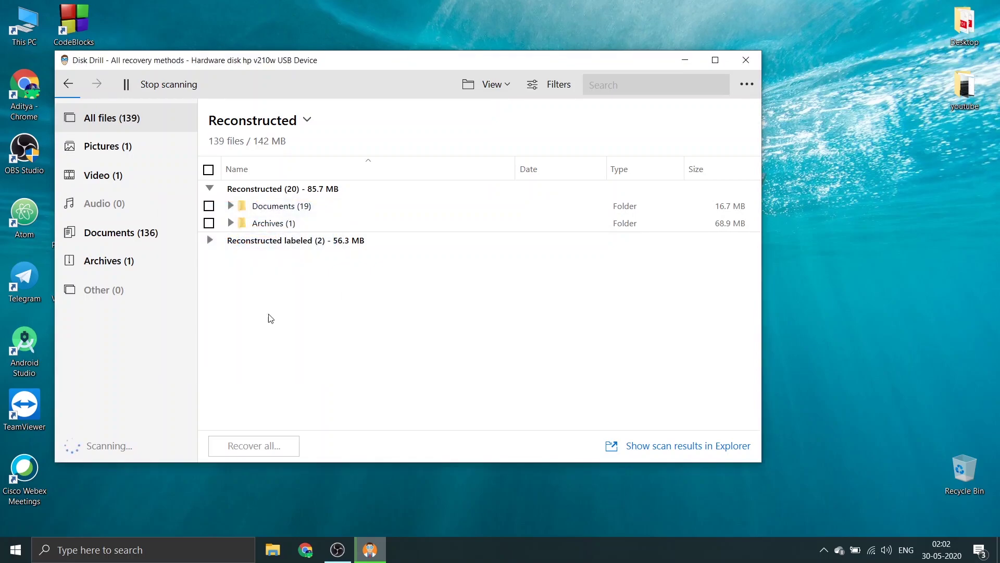
Step: Expand the Reconstructed labeled, Video, mp4, Documents and ttf result folders
{"action": "left_click", "coordinate": [231, 205]}
{"action": "left_click", "coordinate": [231, 206]}
{"action": "left_click", "coordinate": [210, 241]}
{"action": "left_click", "coordinate": [231, 275]}
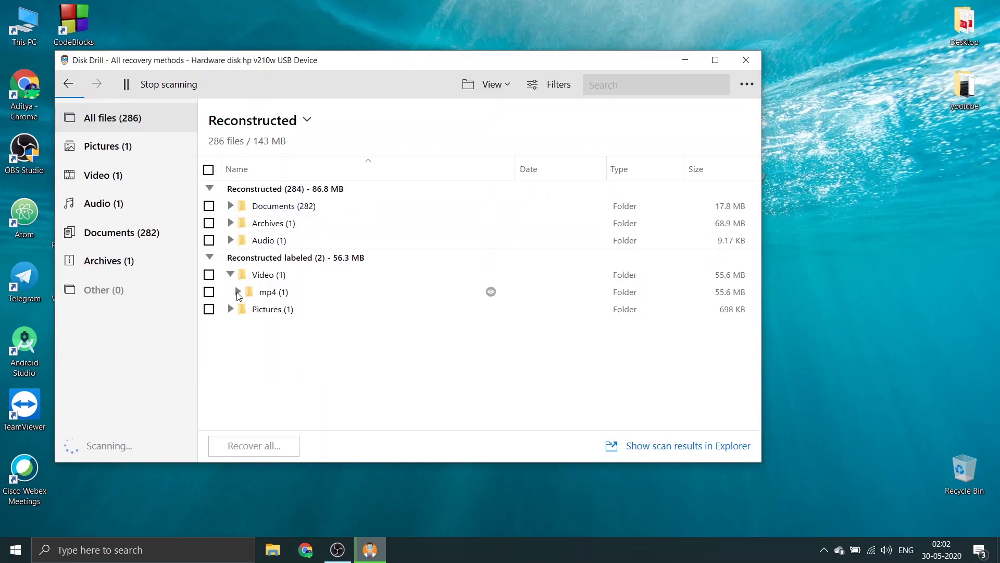
{"action": "left_click", "coordinate": [238, 291]}
{"action": "left_click", "coordinate": [230, 206]}
{"action": "left_click", "coordinate": [238, 219]}
{"action": "scroll", "coordinate": [239, 324], "scroll_direction": "down", "scroll_amount": 4}
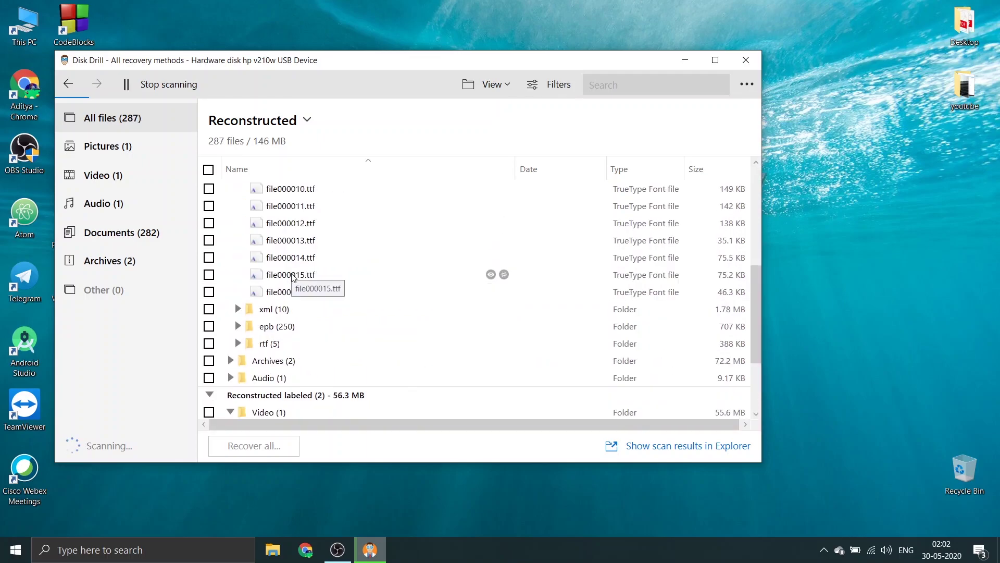
{"action": "scroll", "coordinate": [240, 325], "scroll_direction": "up", "scroll_amount": 1}
Step: Browse the xml, Archives, Audio and Pictures folders, then tick the Video folder's mp4
{"action": "left_click", "coordinate": [238, 380]}
{"action": "scroll", "coordinate": [238, 380], "scroll_direction": "down", "scroll_amount": 6}
{"action": "scroll", "coordinate": [231, 313], "scroll_direction": "up", "scroll_amount": 1}
{"action": "left_click", "coordinate": [231, 292]}
{"action": "scroll", "coordinate": [233, 313], "scroll_direction": "down", "scroll_amount": 1}
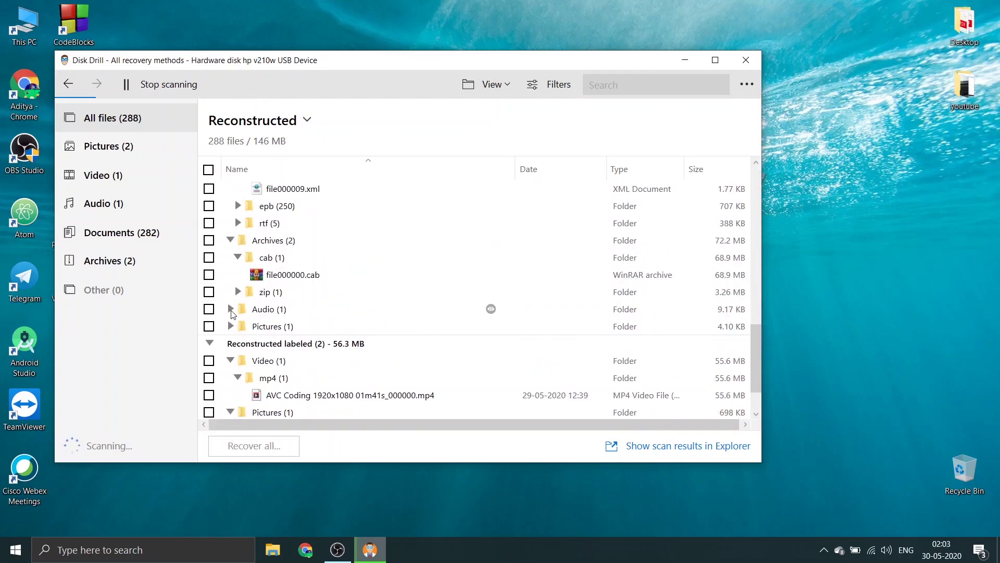
{"action": "left_click", "coordinate": [231, 309]}
{"action": "left_click", "coordinate": [231, 288]}
{"action": "scroll", "coordinate": [239, 234], "scroll_direction": "up", "scroll_amount": 10}
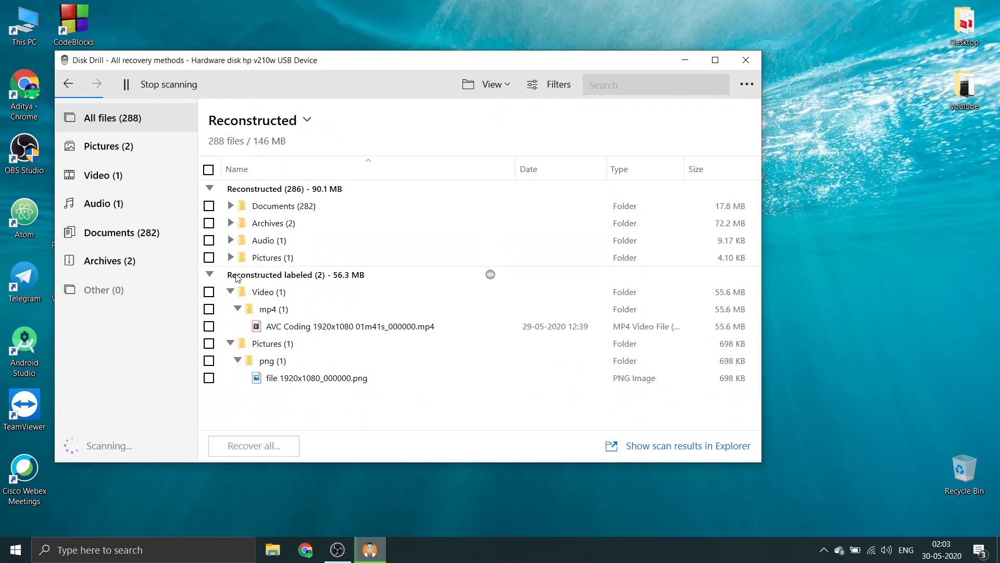
{"action": "left_click", "coordinate": [209, 291]}
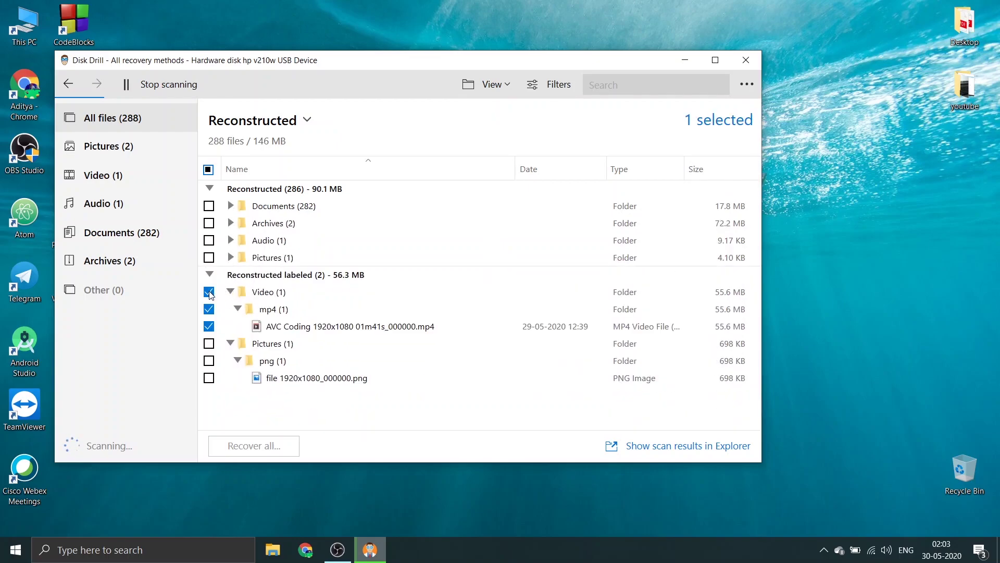
Step: Also tick the png image, stop the scan, and begin recovering both files
{"action": "left_click", "coordinate": [209, 343]}
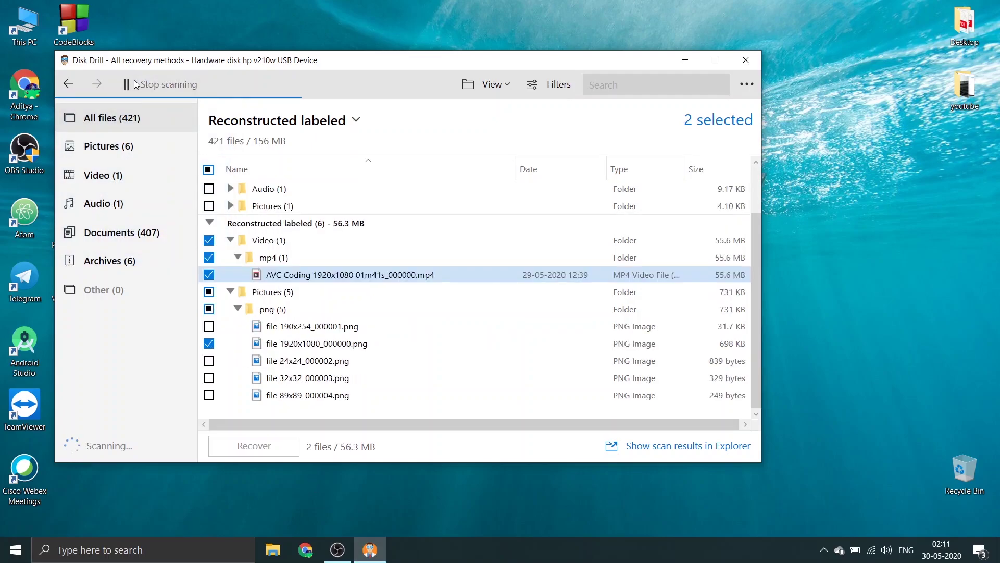
{"action": "left_click", "coordinate": [137, 84]}
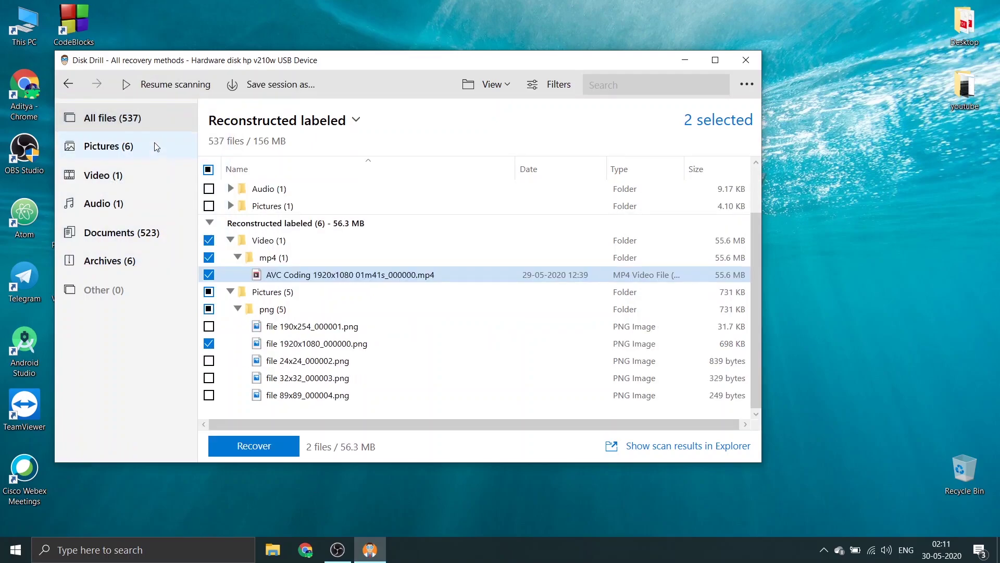
{"action": "left_click", "coordinate": [254, 447]}
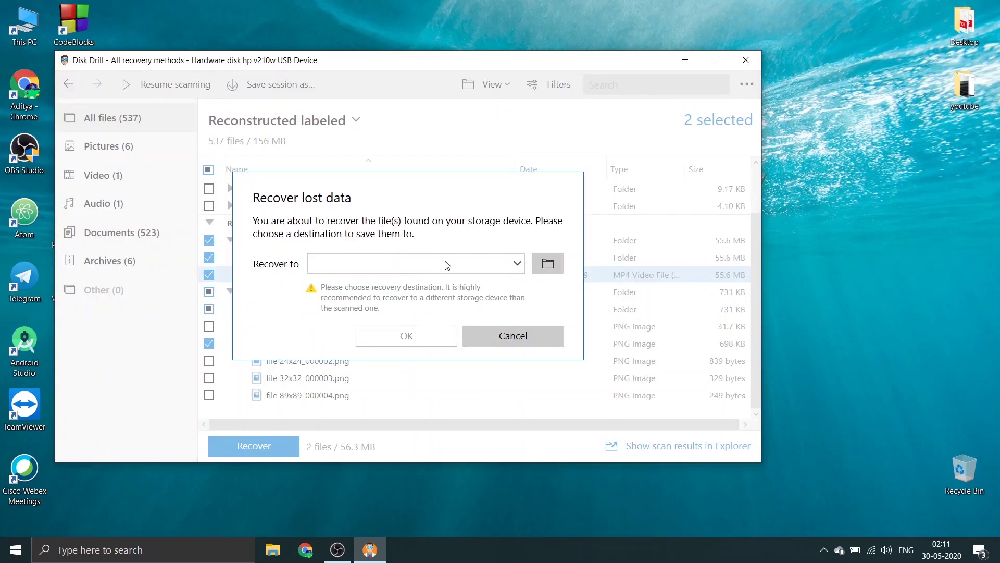
Step: Recover the 2 files into the Desktop folder, then minimize Disk Drill
{"action": "left_click", "coordinate": [539, 267]}
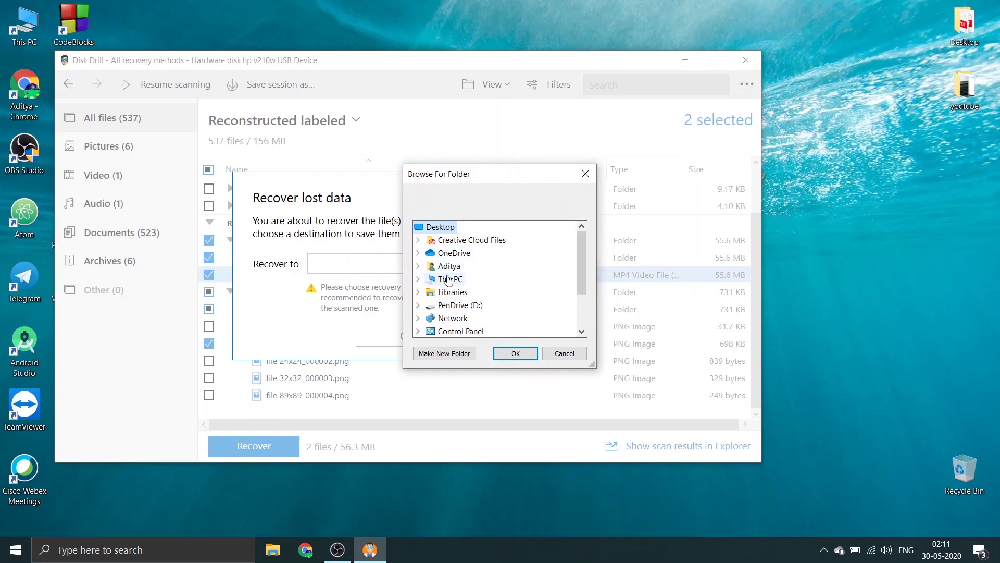
{"action": "scroll", "coordinate": [445, 296], "scroll_direction": "down", "scroll_amount": 2}
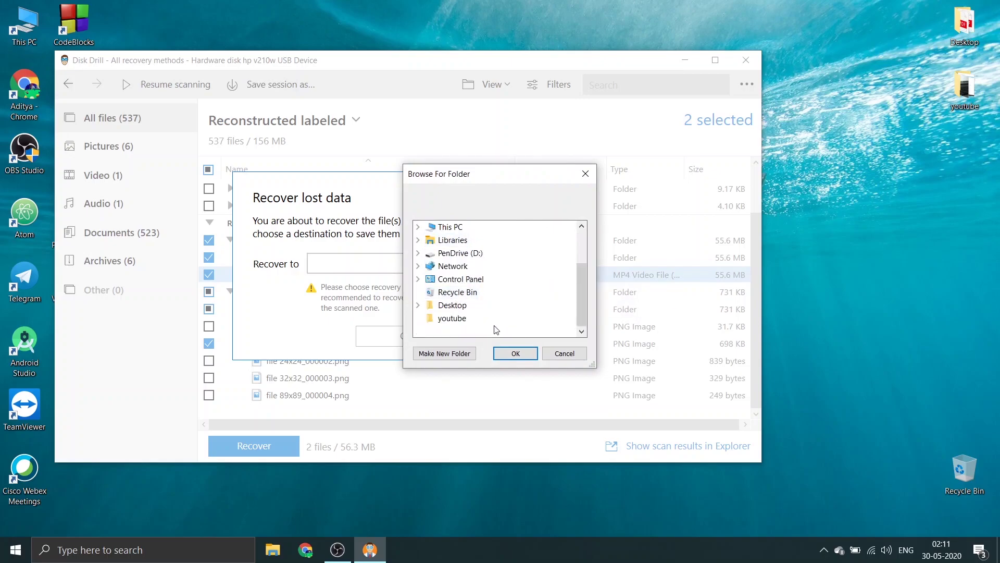
{"action": "double_click", "coordinate": [451, 307]}
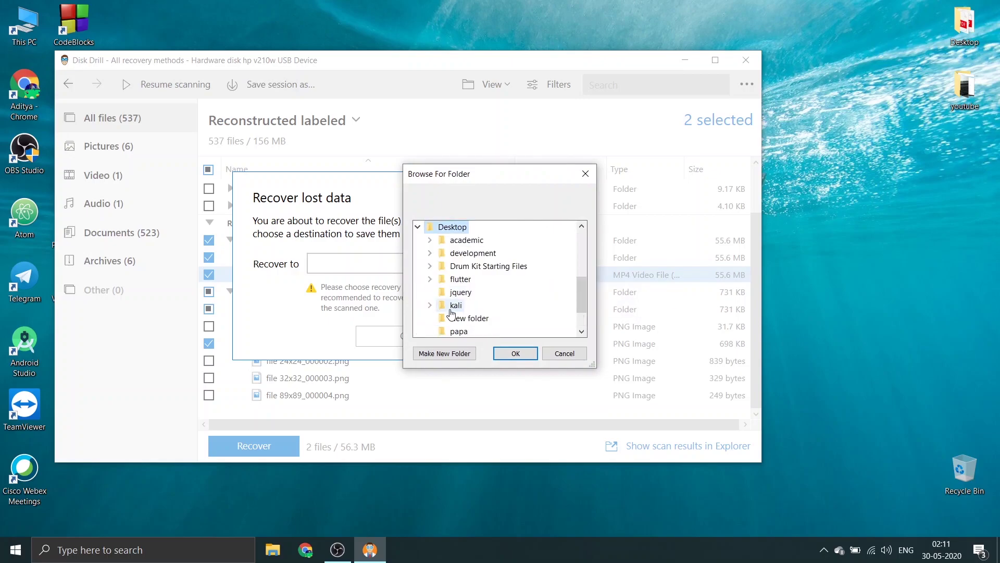
{"action": "left_click", "coordinate": [516, 355]}
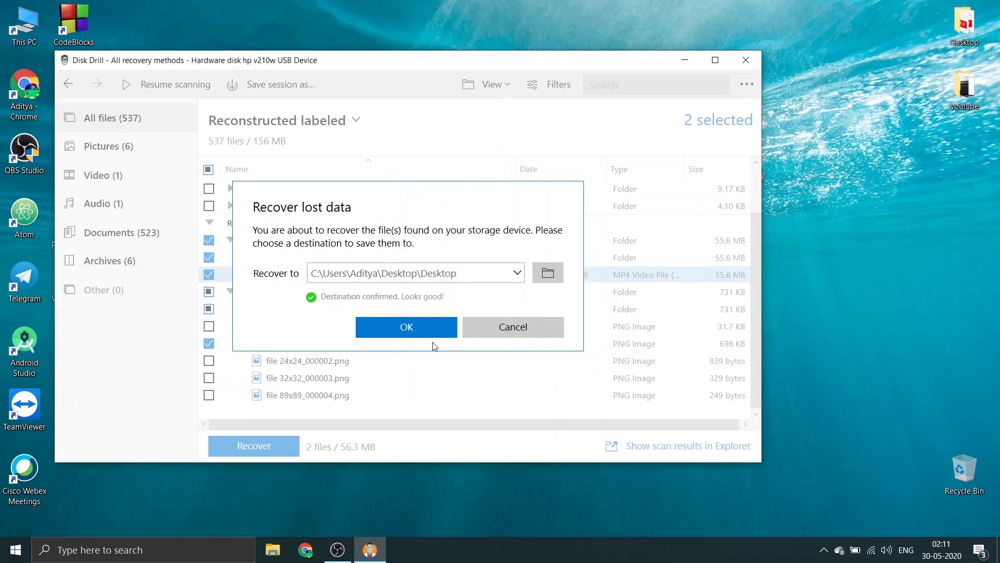
{"action": "left_click", "coordinate": [432, 333]}
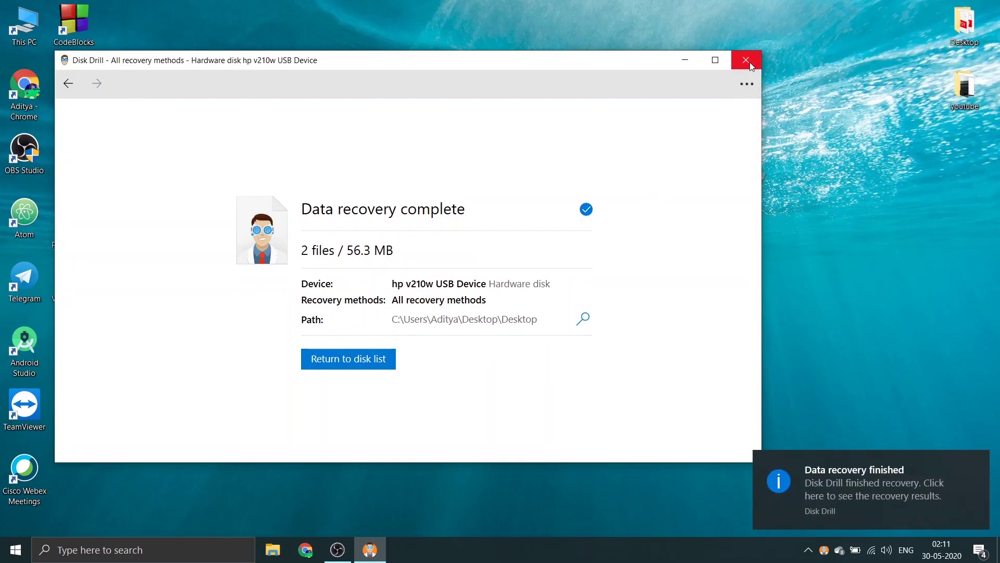
{"action": "left_click", "coordinate": [686, 60]}
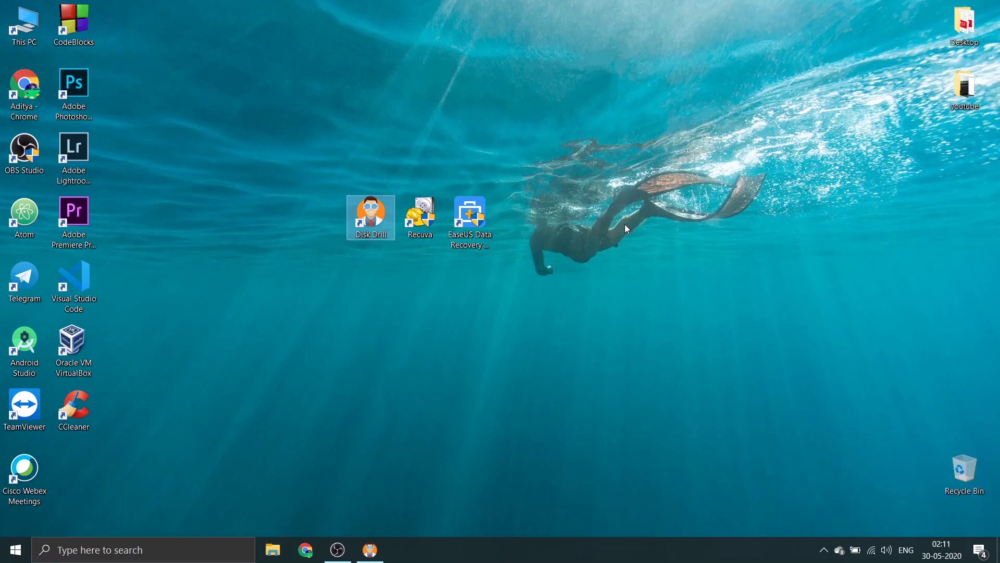
Step: Refresh the desktop and view the recovered image in Reconstructed labeled > Pictures > png
{"action": "right_click", "coordinate": [257, 301]}
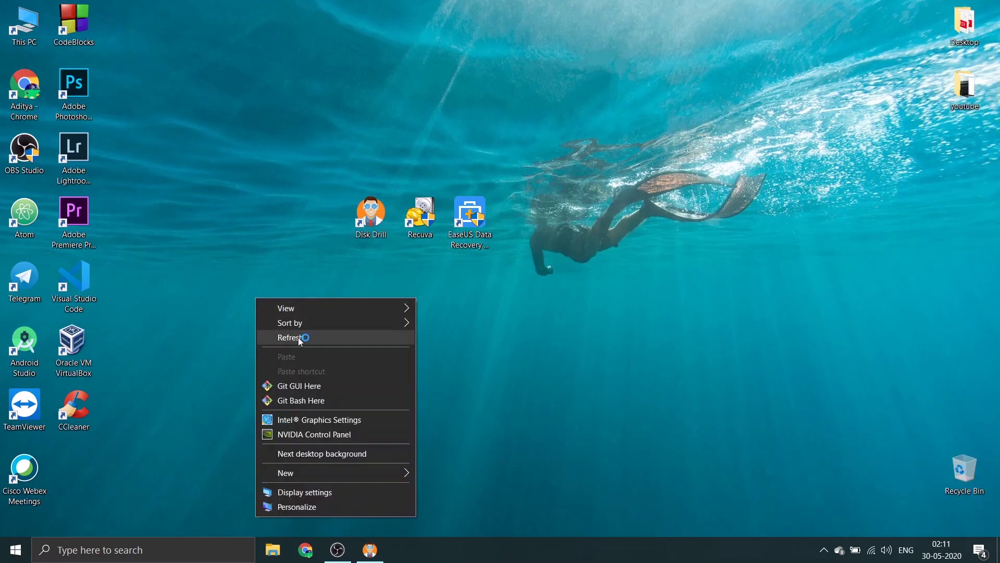
{"action": "left_click", "coordinate": [299, 337]}
{"action": "left_click", "coordinate": [367, 550]}
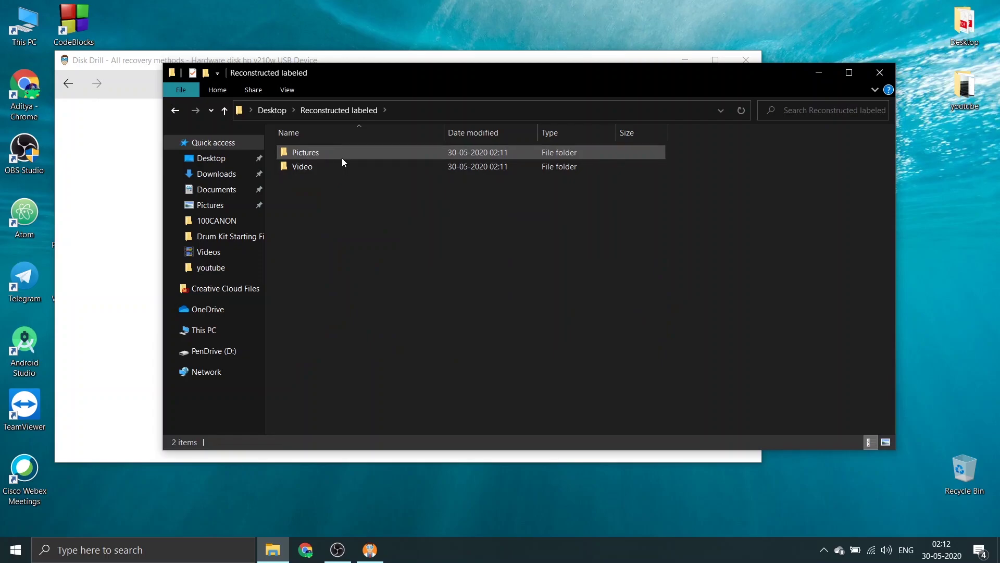
{"action": "double_click", "coordinate": [341, 157]}
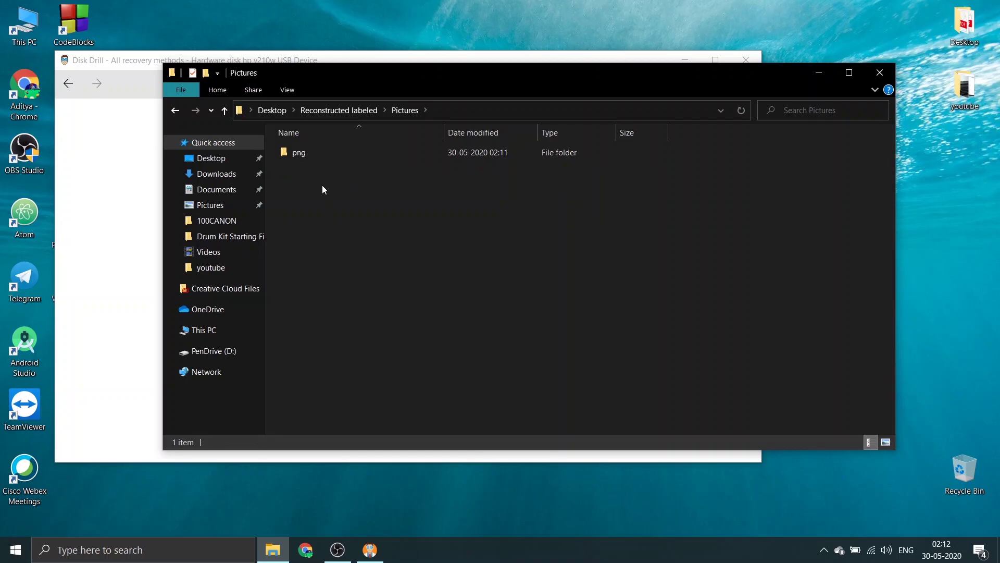
{"action": "left_click", "coordinate": [308, 152]}
{"action": "double_click", "coordinate": [309, 152]}
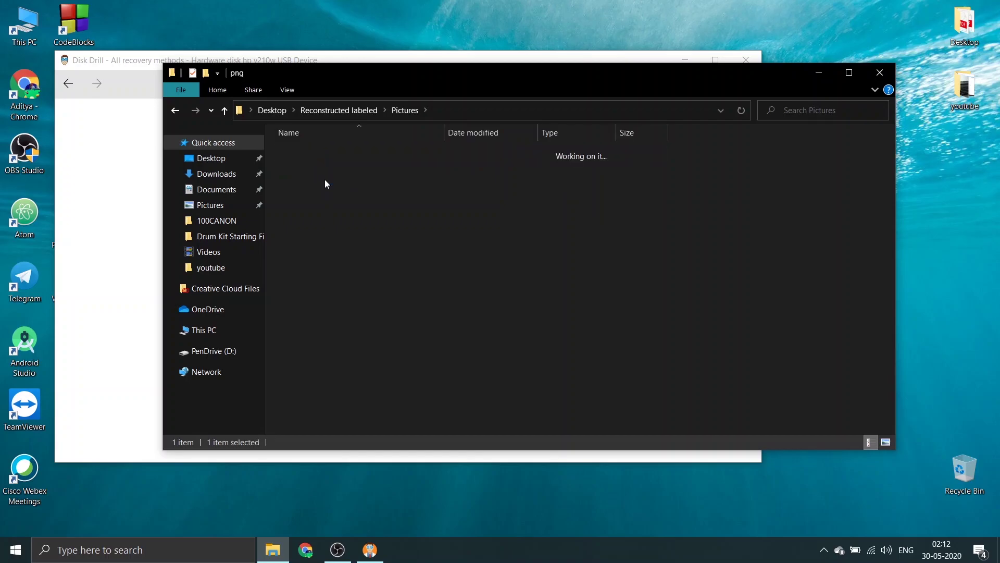
{"action": "double_click", "coordinate": [311, 182]}
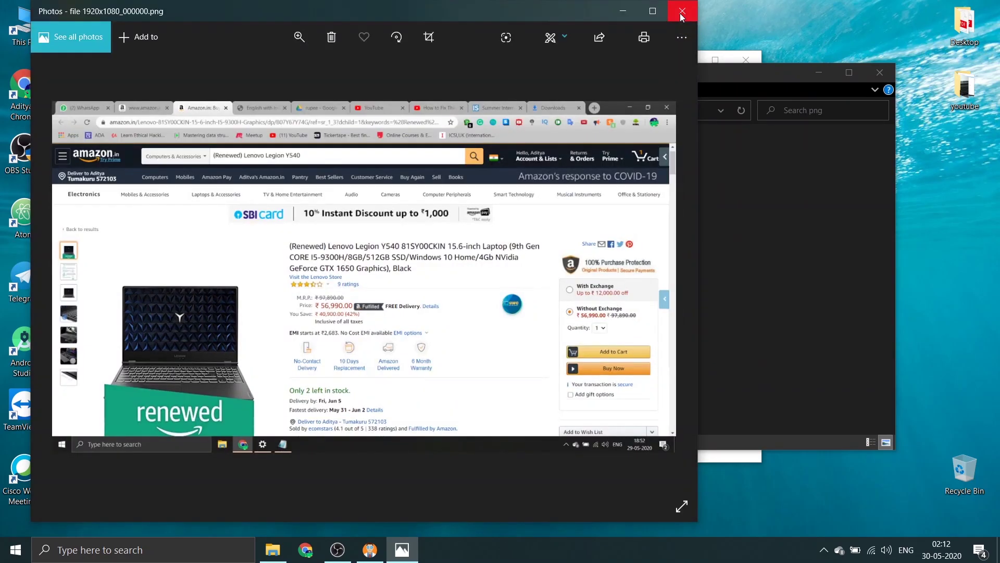
{"action": "left_click", "coordinate": [682, 13]}
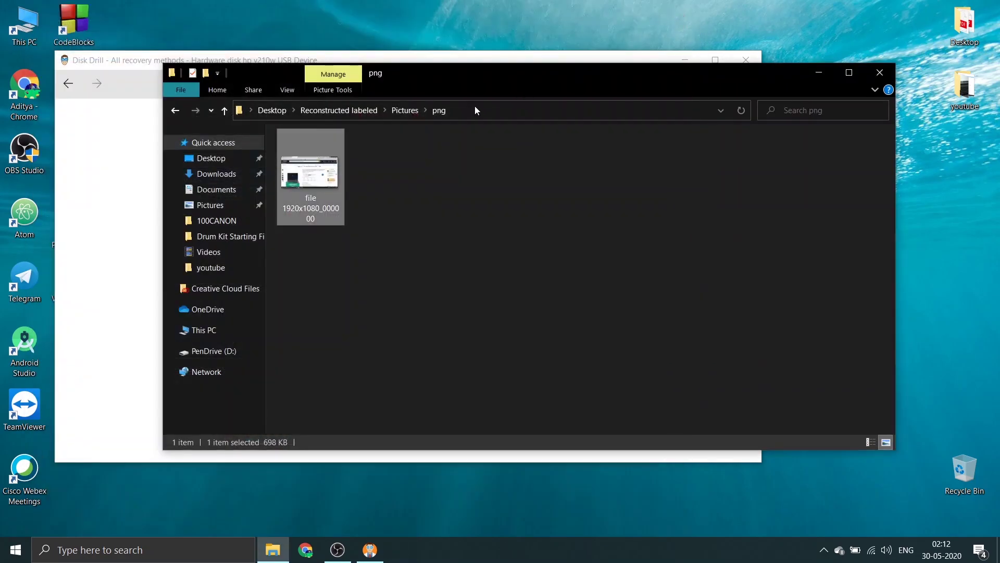
Step: Play the recovered video from Reconstructed labeled > Video > mp4, then close the folder window
{"action": "left_click", "coordinate": [174, 110]}
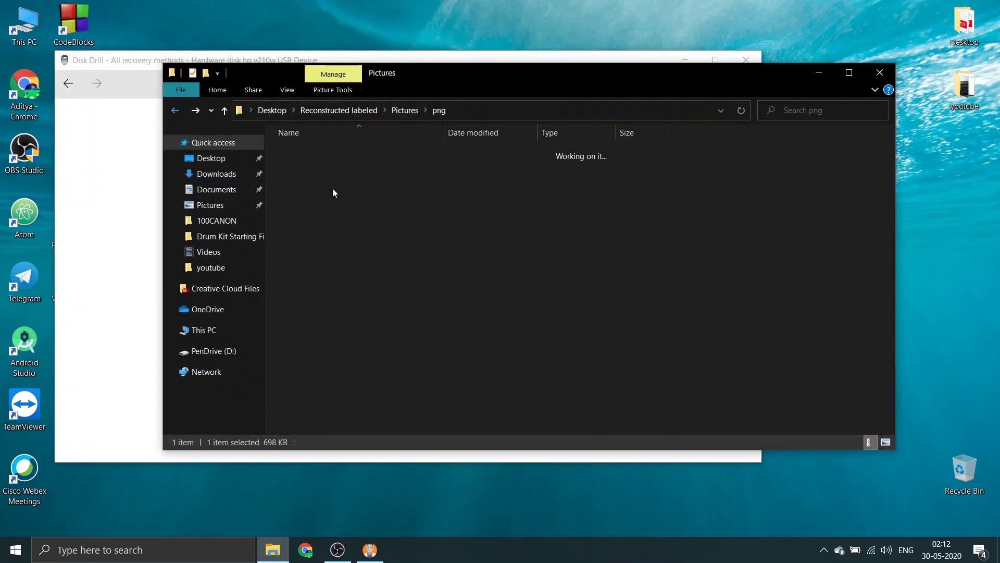
{"action": "left_click", "coordinate": [337, 110]}
{"action": "double_click", "coordinate": [306, 167]}
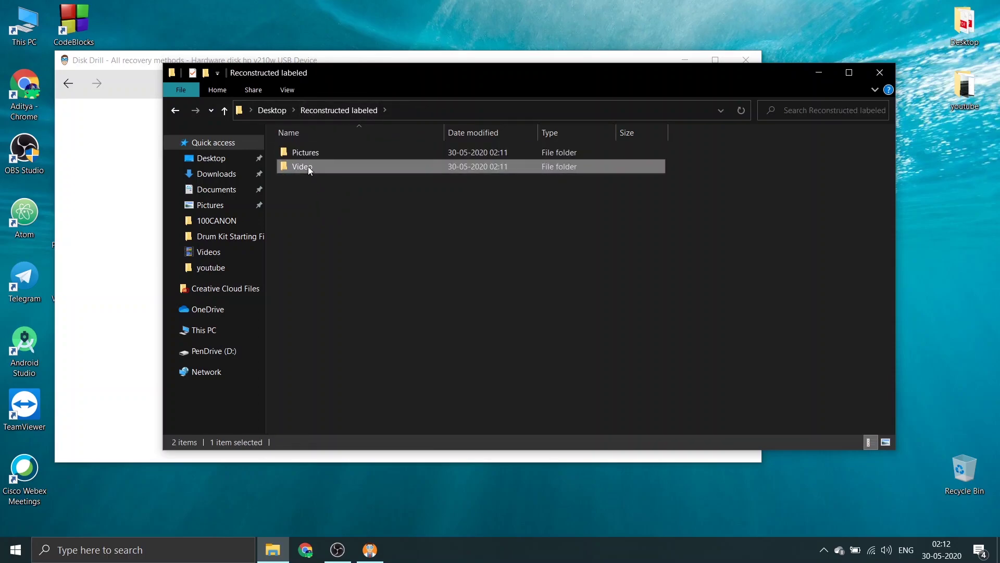
{"action": "double_click", "coordinate": [312, 156]}
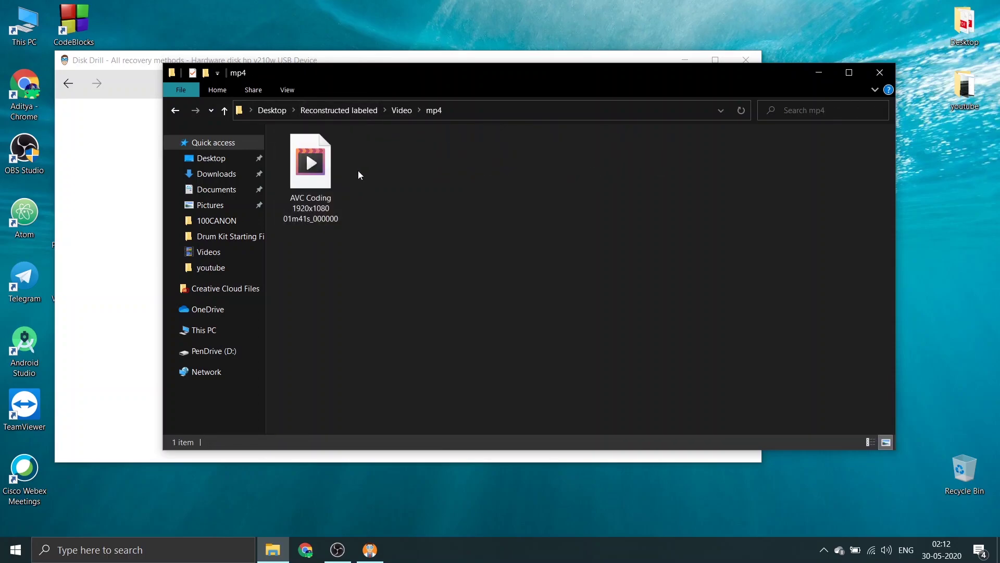
{"action": "double_click", "coordinate": [317, 174]}
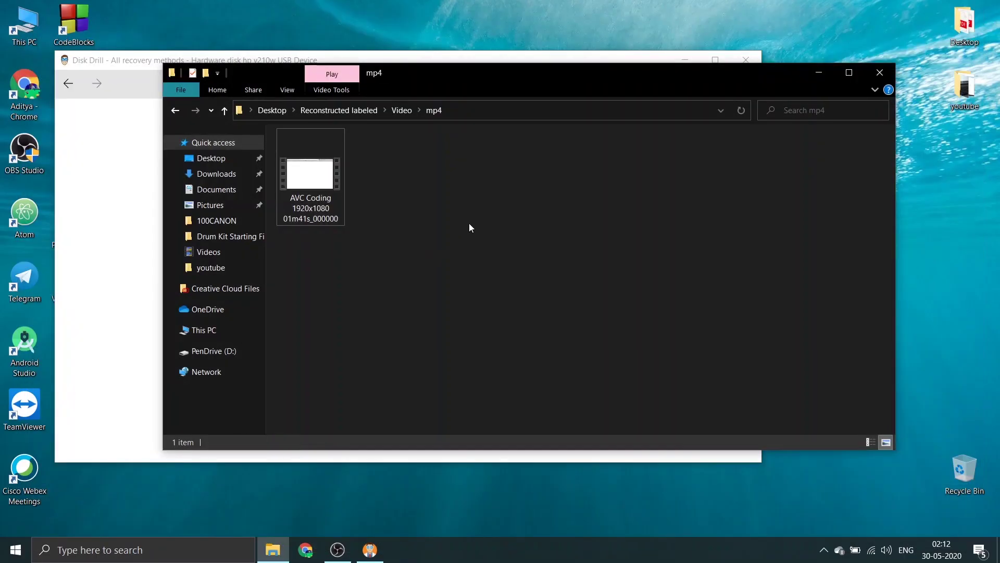
{"action": "left_click", "coordinate": [875, 71]}
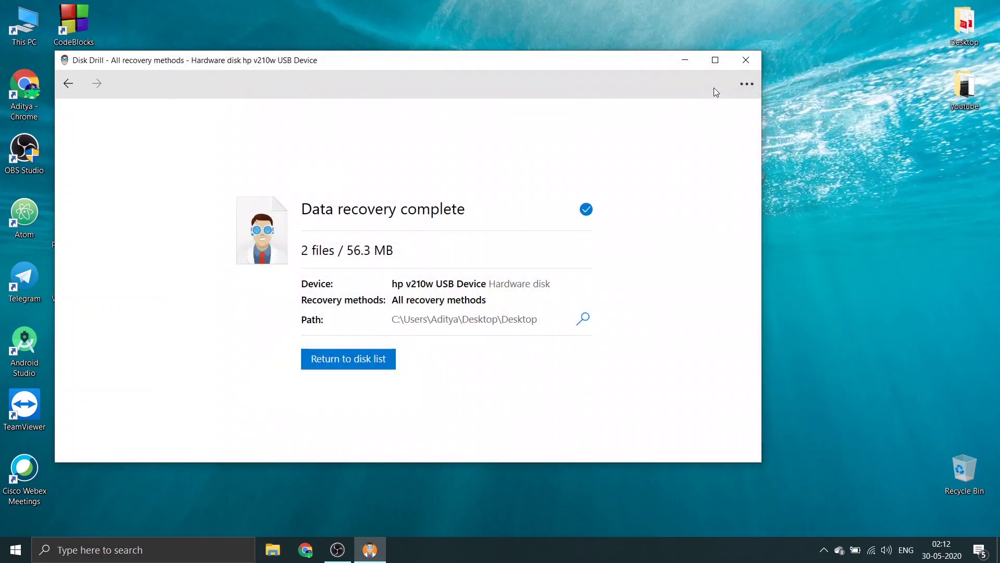
Step: Close Disk Drill and choose All Files in the Recuva Wizard
{"action": "left_click", "coordinate": [746, 61]}
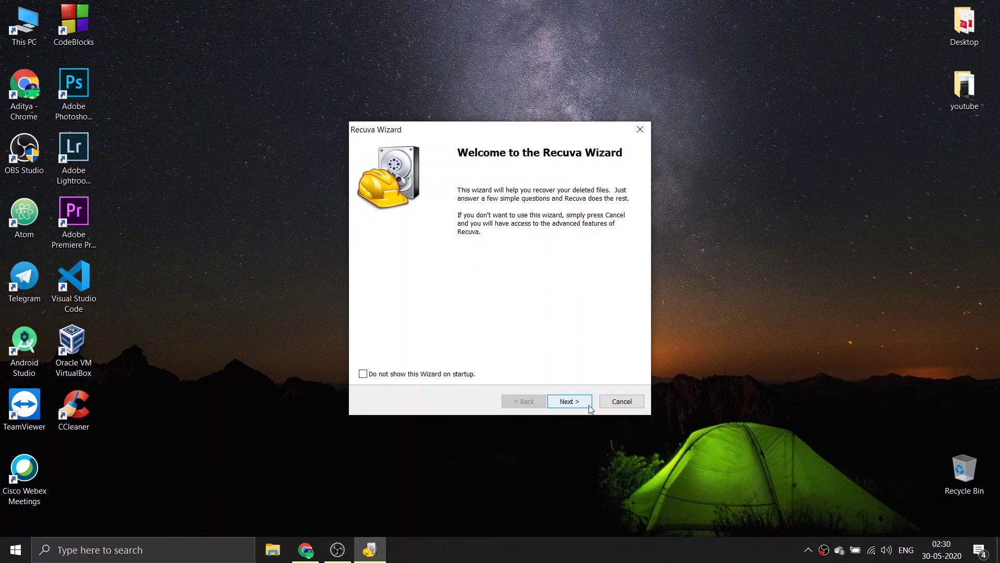
{"action": "left_click", "coordinate": [582, 407]}
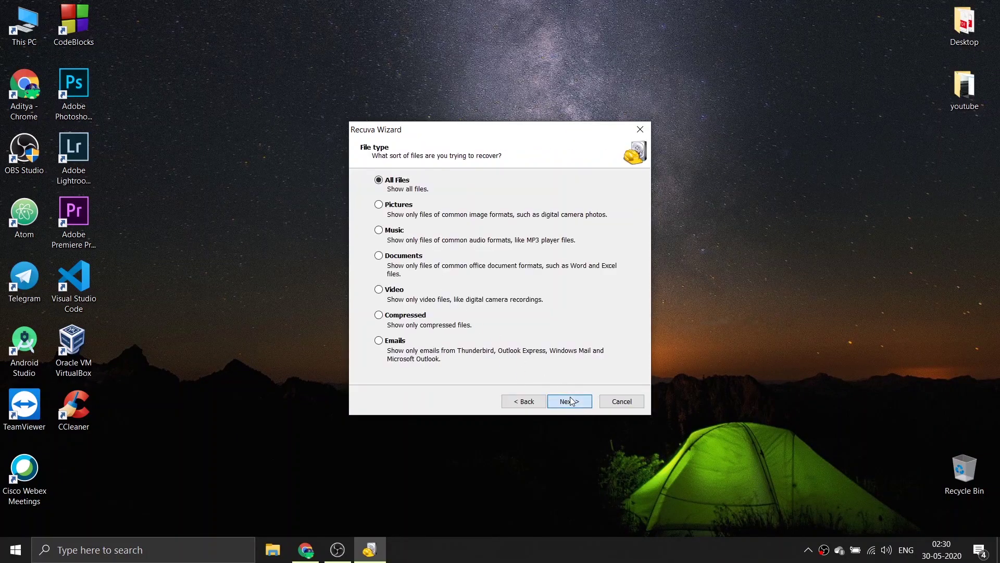
{"action": "left_click", "coordinate": [571, 402]}
Step: Set the search location to USB Drive (D:) and start the quick scan
{"action": "left_click", "coordinate": [379, 289]}
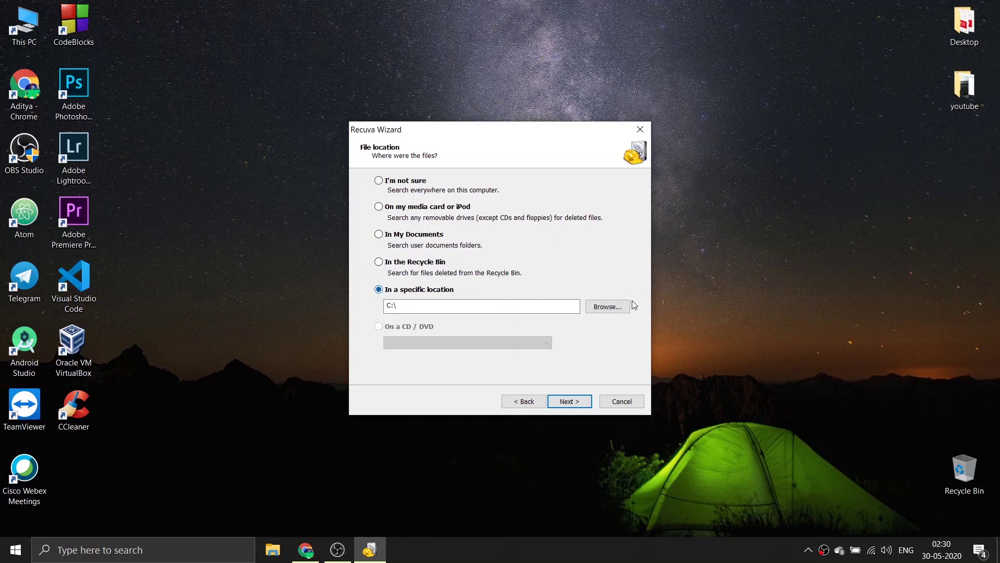
{"action": "left_click", "coordinate": [609, 307]}
{"action": "scroll", "coordinate": [521, 308], "scroll_direction": "down", "scroll_amount": 5}
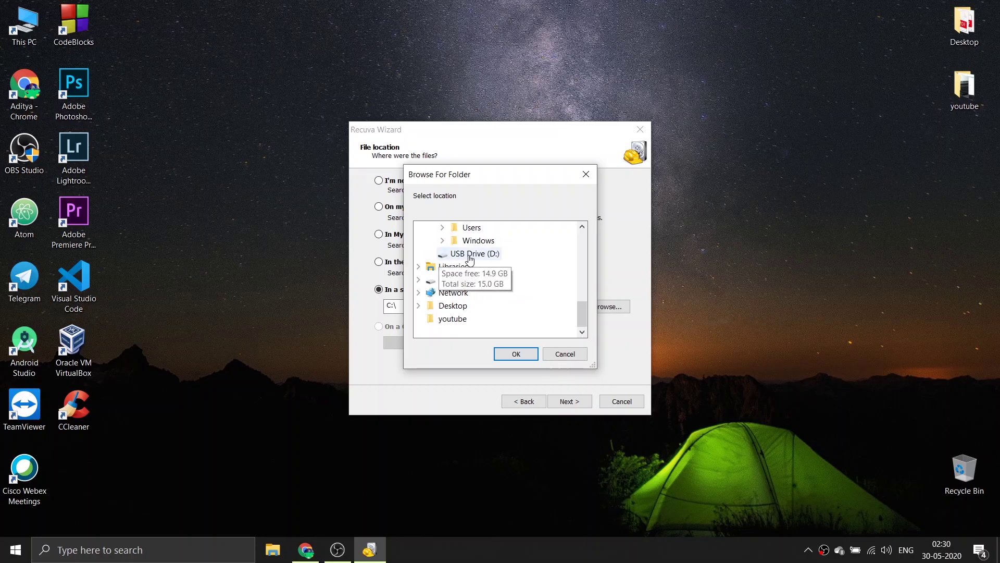
{"action": "left_click", "coordinate": [442, 254]}
{"action": "left_click", "coordinate": [528, 351]}
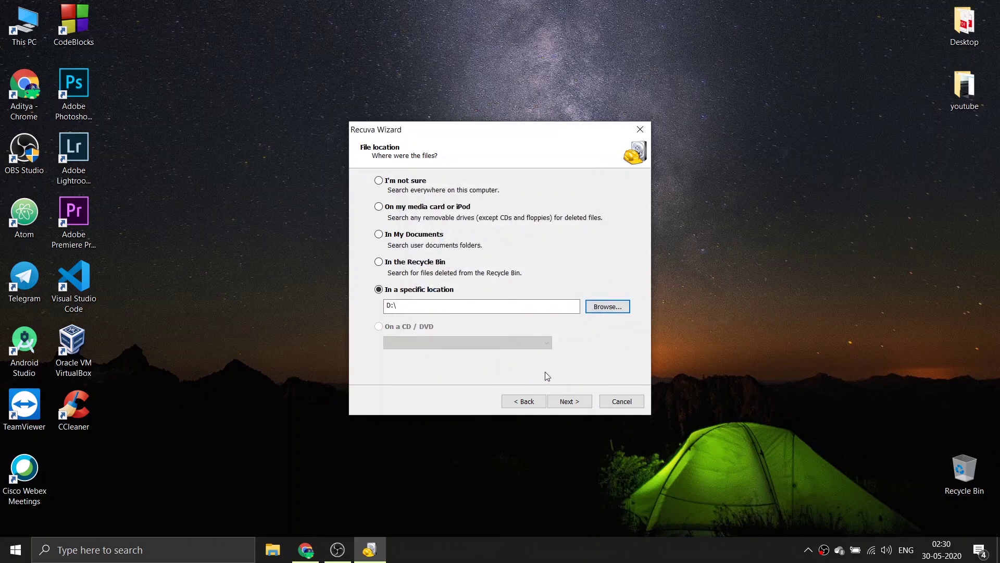
{"action": "left_click", "coordinate": [571, 401]}
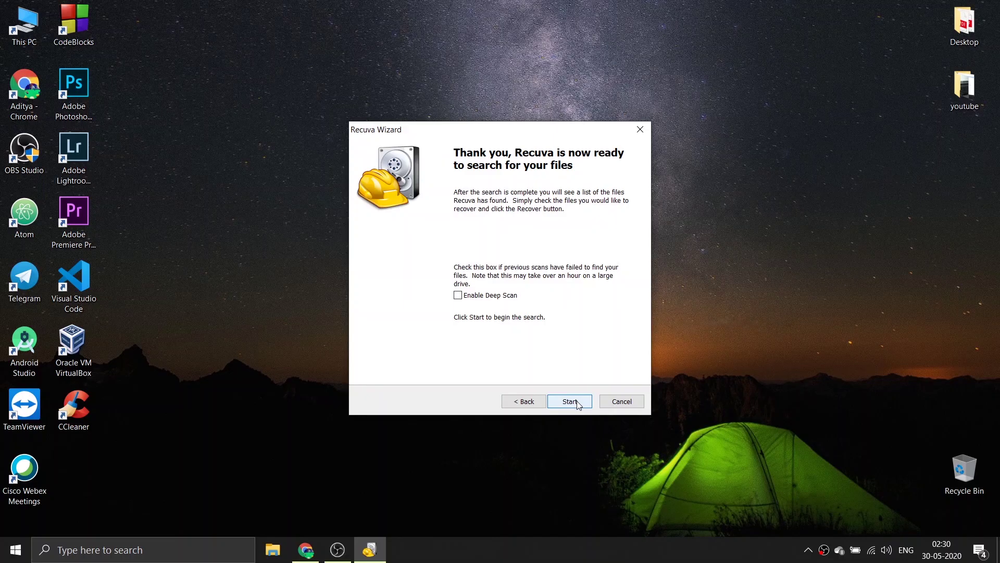
{"action": "left_click", "coordinate": [578, 405]}
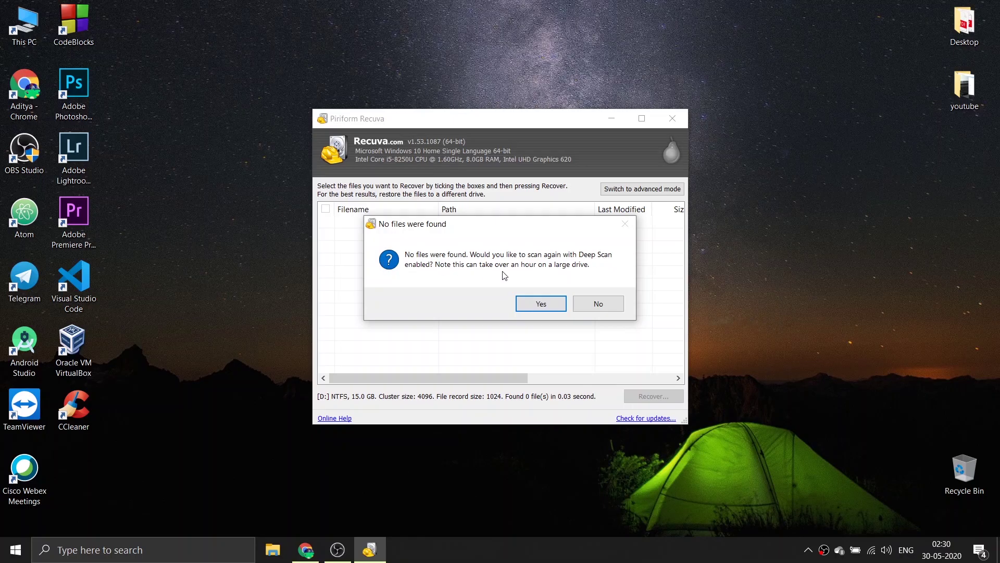
Step: Accept the Deep Scan offer and let it list [000001].png and [000002].cab
{"action": "left_click", "coordinate": [556, 307]}
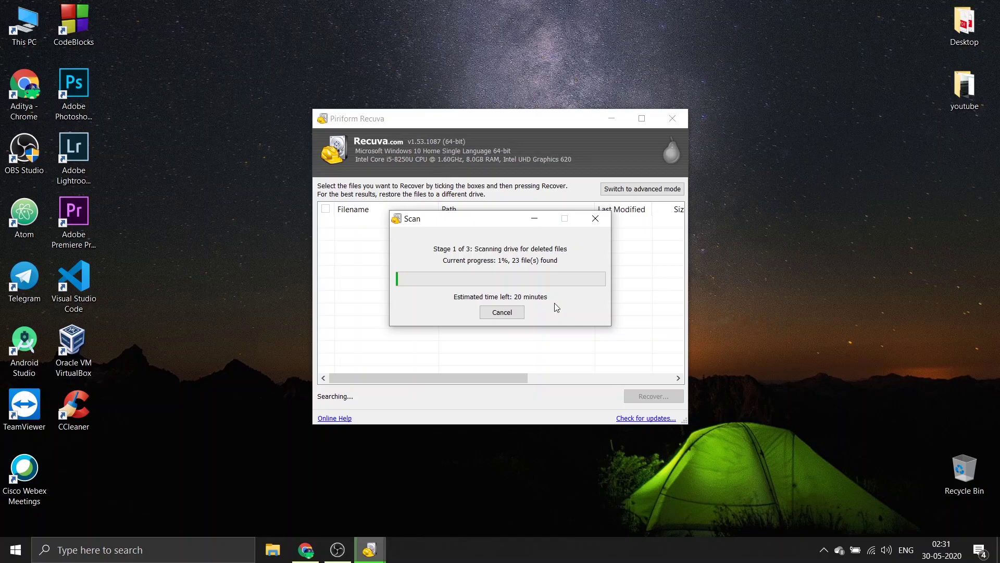
{"action": "left_click", "coordinate": [338, 549]}
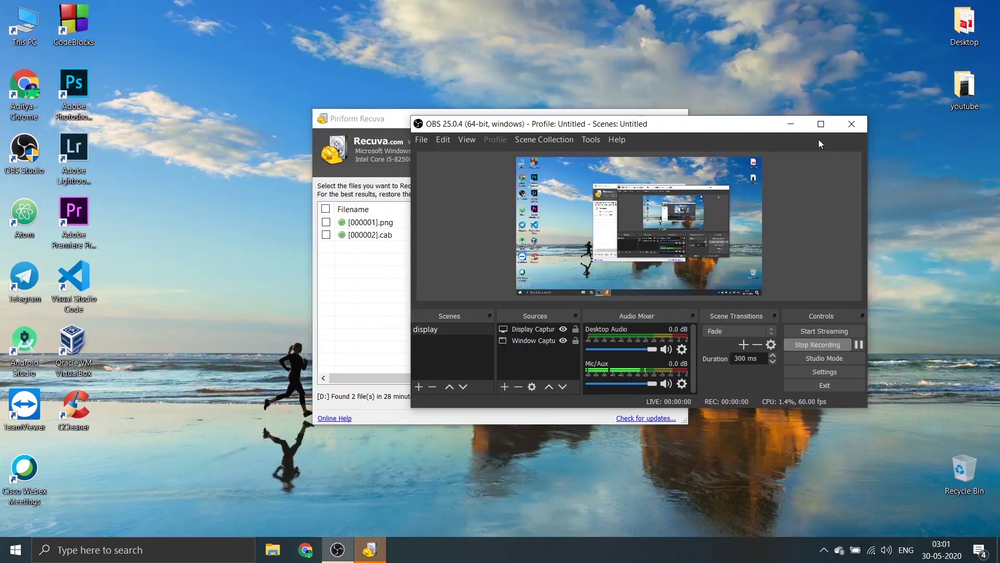
Step: Tick [000001].png and [000002].cab and recover them to the Desktop
{"action": "left_click", "coordinate": [791, 126]}
{"action": "left_click", "coordinate": [326, 222]}
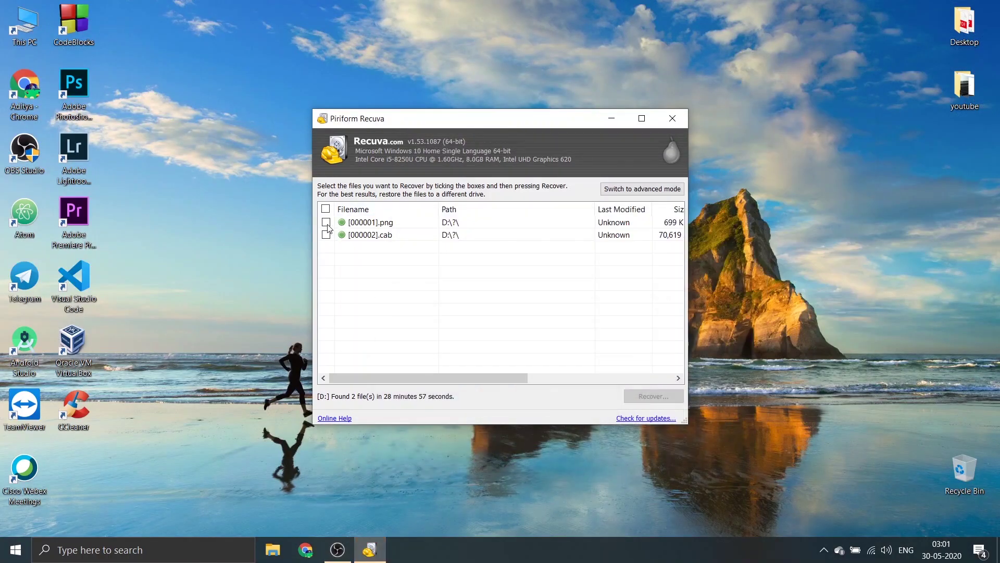
{"action": "left_click", "coordinate": [326, 234]}
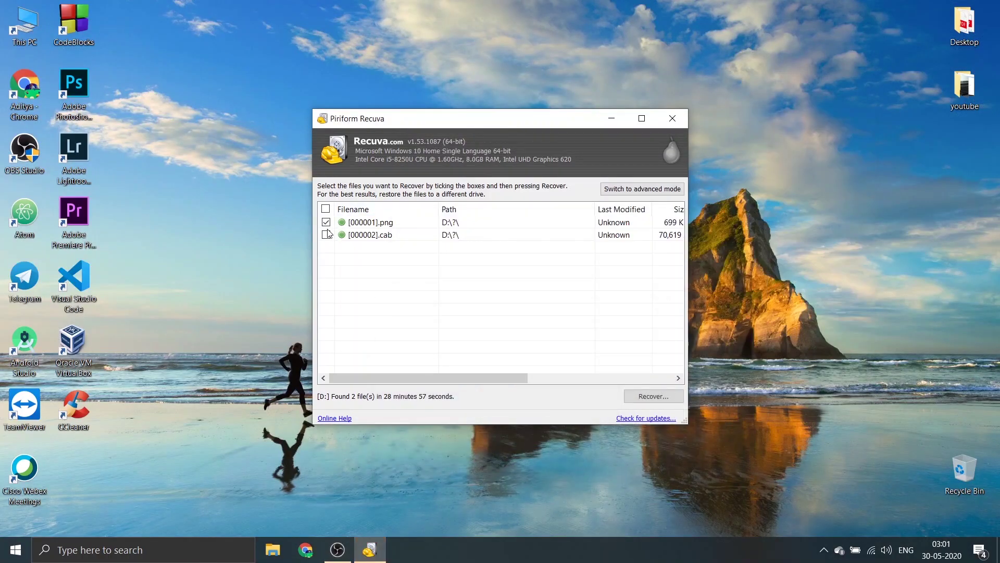
{"action": "left_click", "coordinate": [652, 397]}
{"action": "left_click", "coordinate": [464, 254]}
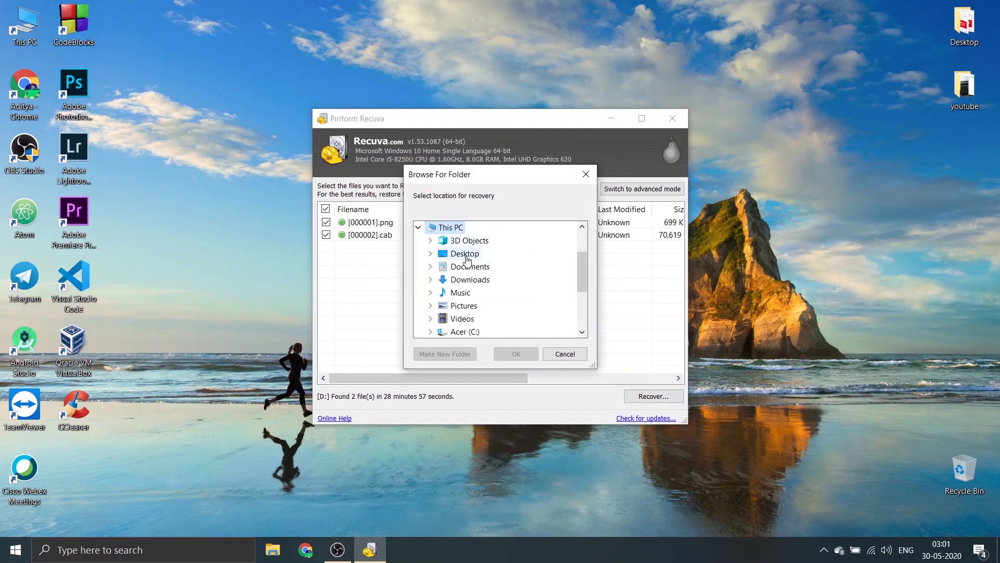
{"action": "left_click", "coordinate": [430, 254]}
{"action": "left_click", "coordinate": [515, 353]}
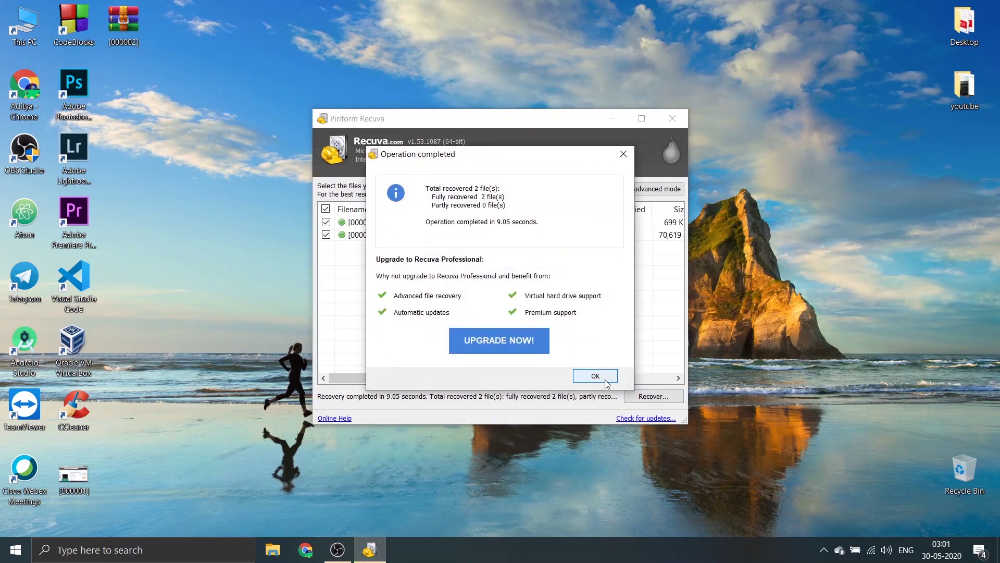
{"action": "left_click", "coordinate": [605, 383]}
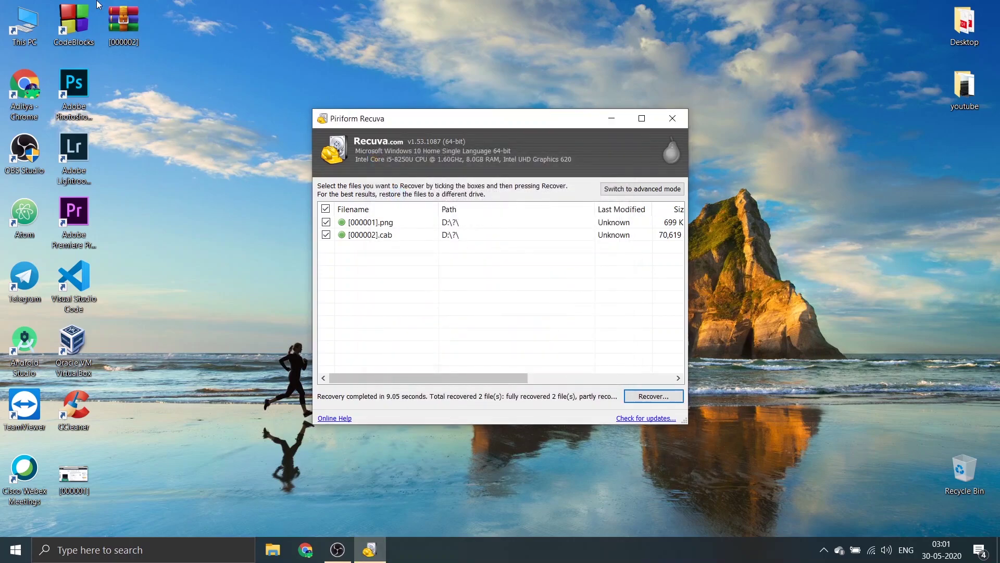
Step: View [000001] in Photos, then browse the 113 files of [000002].cab in WinRAR and close it
{"action": "double_click", "coordinate": [84, 473]}
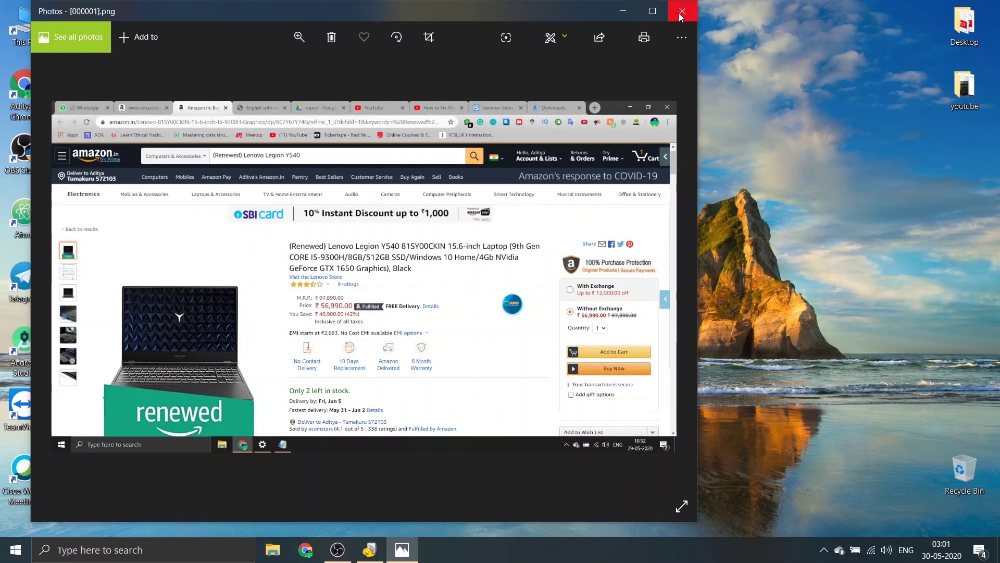
{"action": "left_click", "coordinate": [679, 14]}
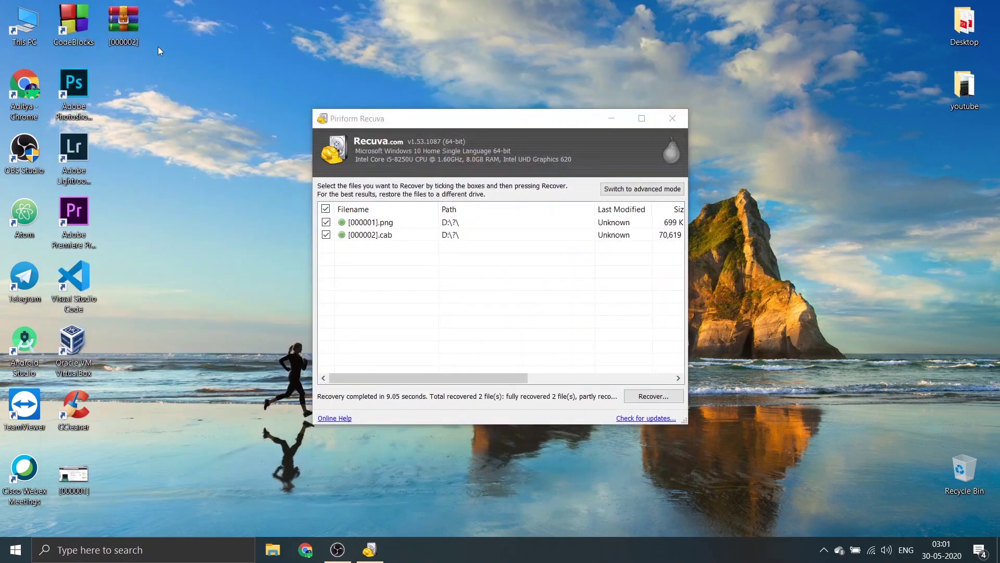
{"action": "double_click", "coordinate": [135, 33]}
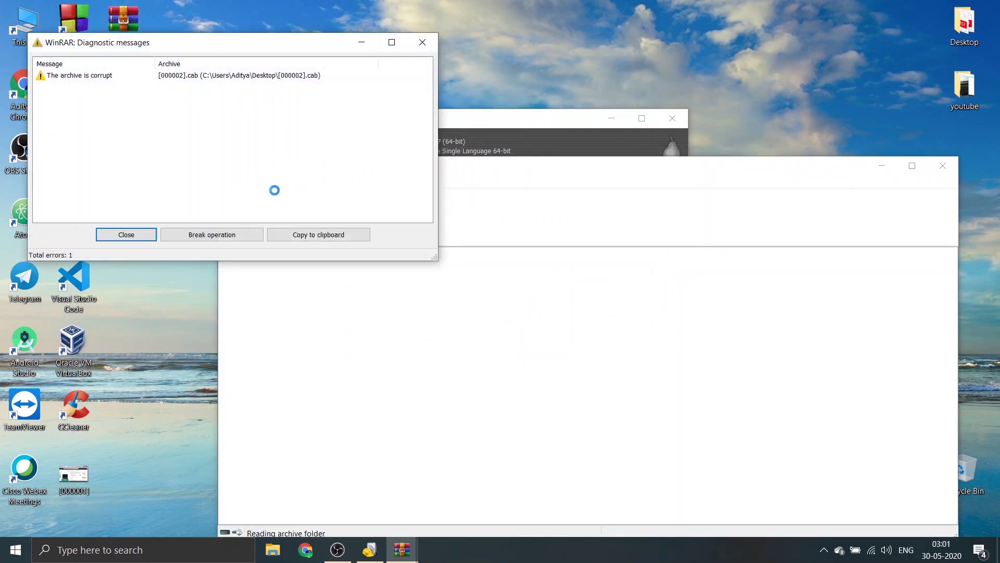
{"action": "left_click", "coordinate": [126, 234]}
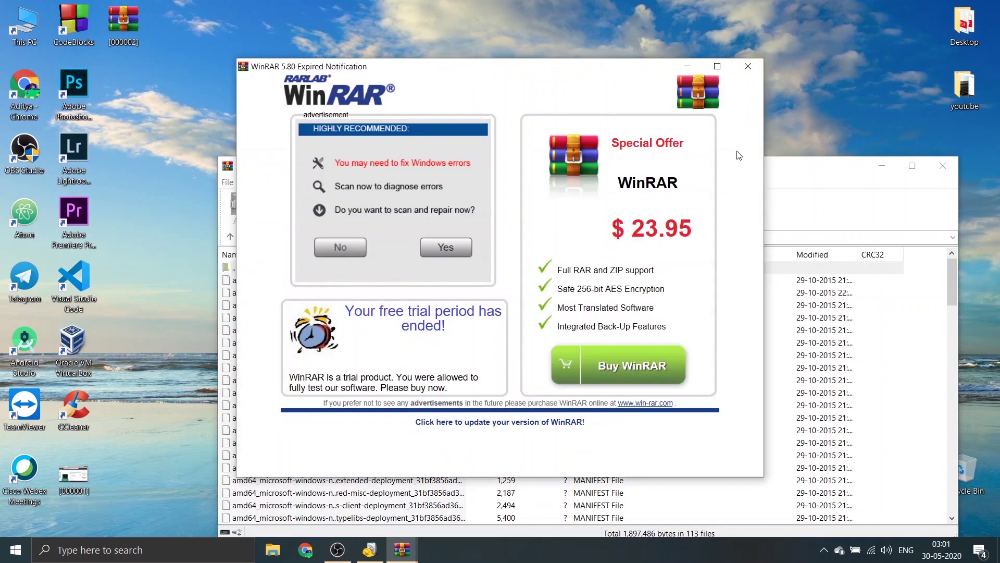
{"action": "left_click", "coordinate": [760, 73]}
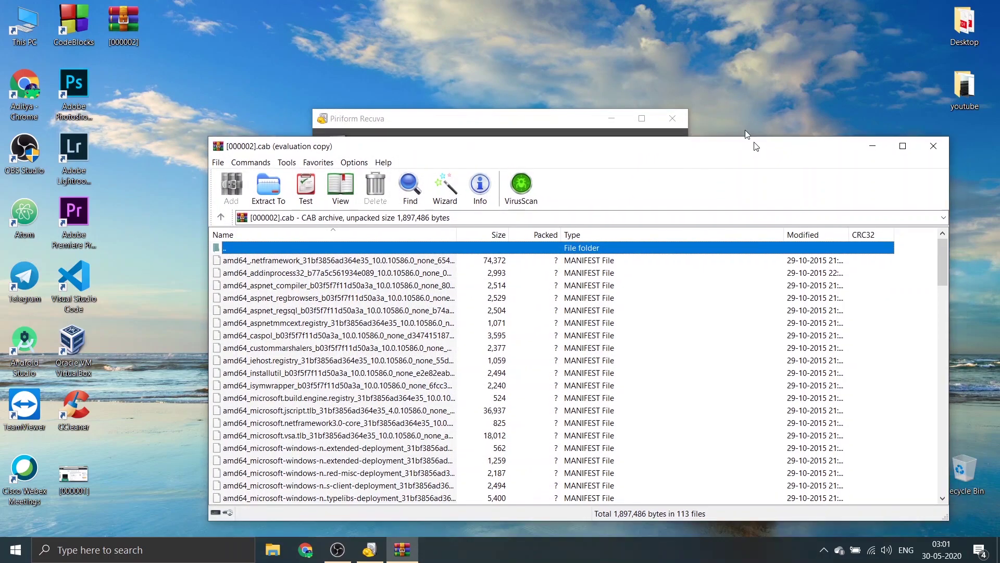
{"action": "scroll", "coordinate": [645, 193], "scroll_direction": "down", "scroll_amount": 20}
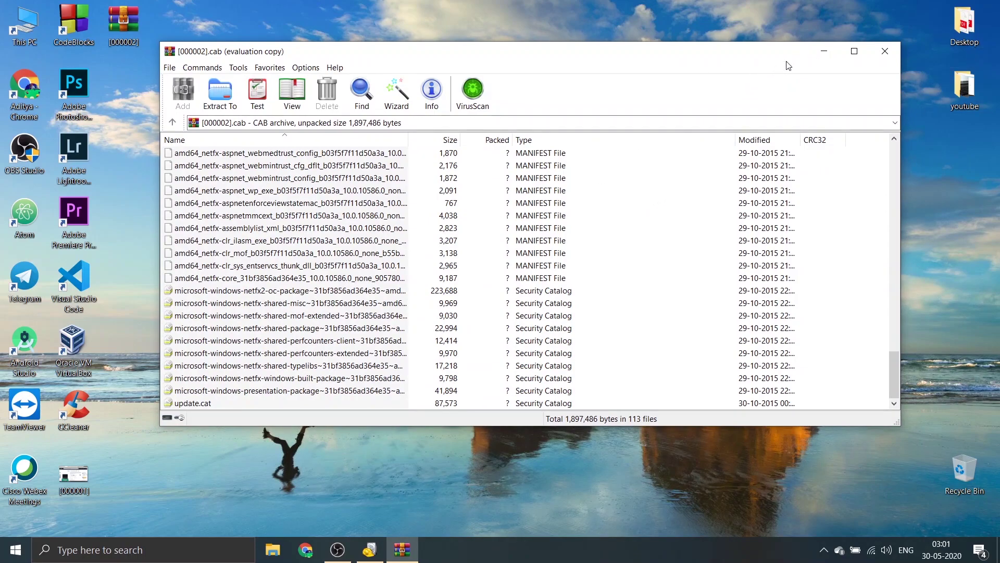
{"action": "left_click", "coordinate": [884, 51]}
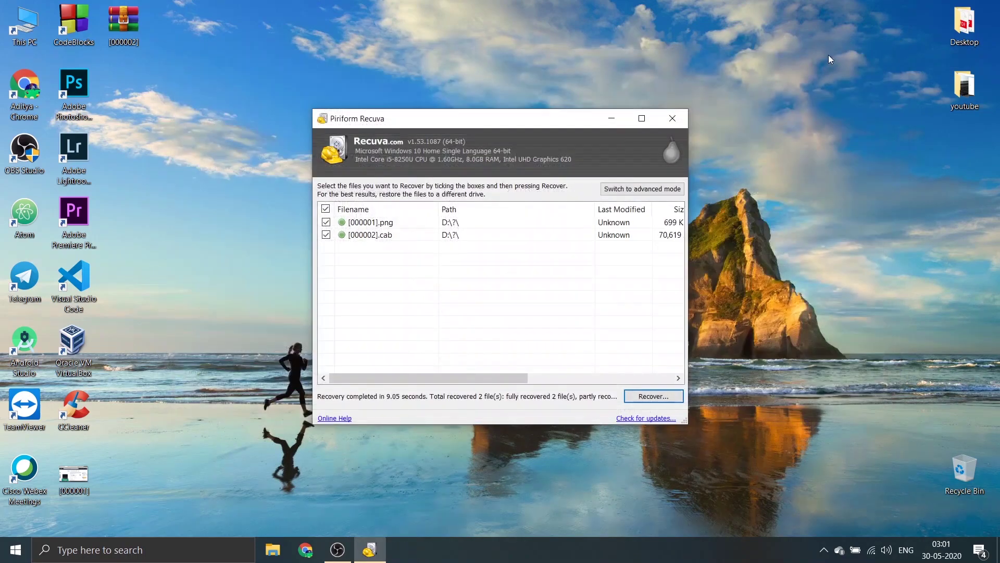
Step: Close the Recuva window
{"action": "left_click", "coordinate": [672, 118]}
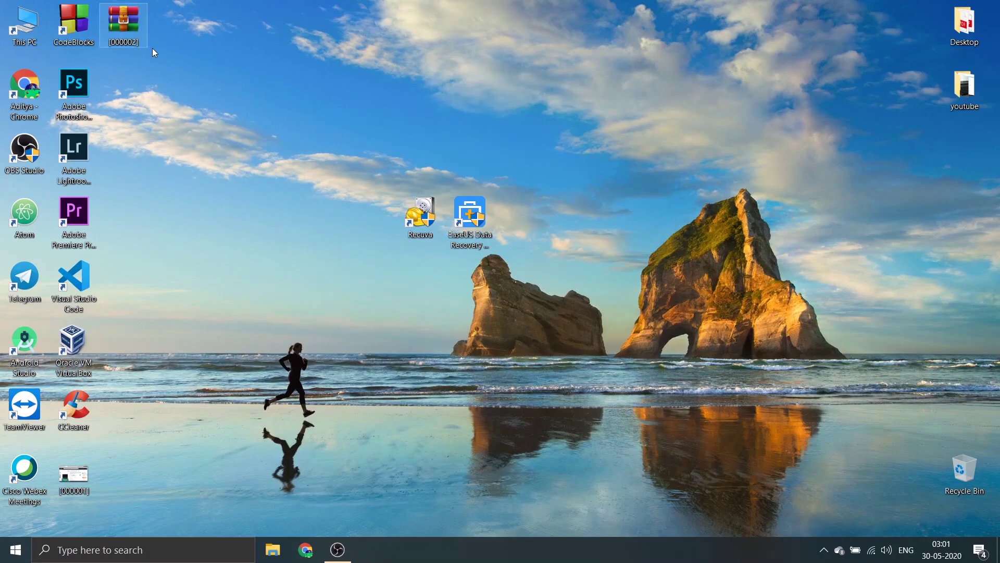